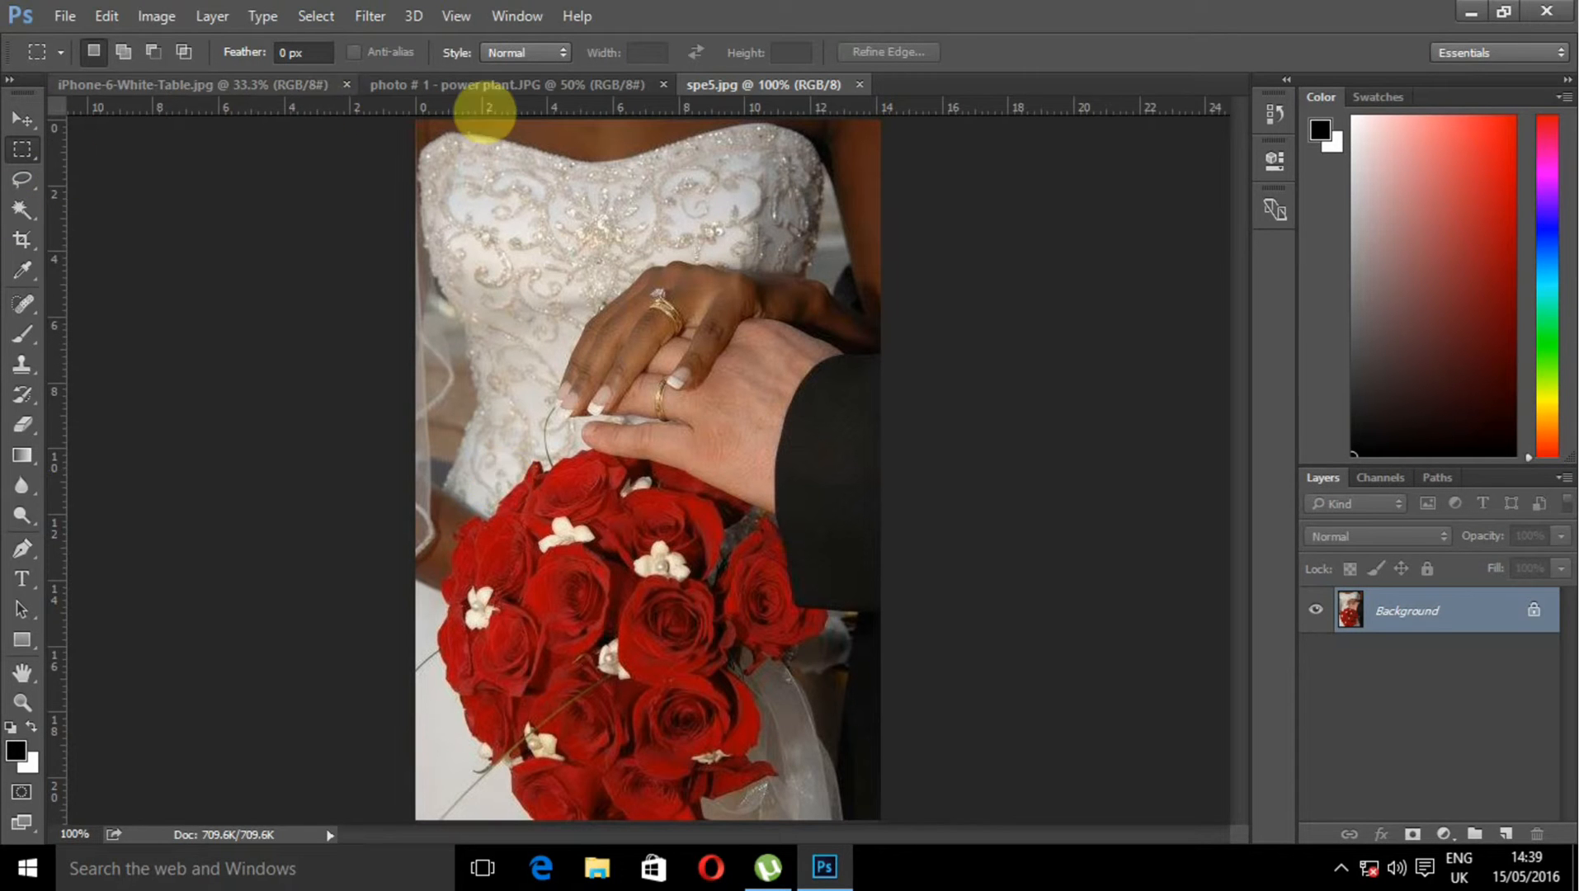
- In the power plant photo, add the text THE LAW COURTS across the facade at a 30 pt font size
{"action": "left_click", "coordinate": [479, 85]}
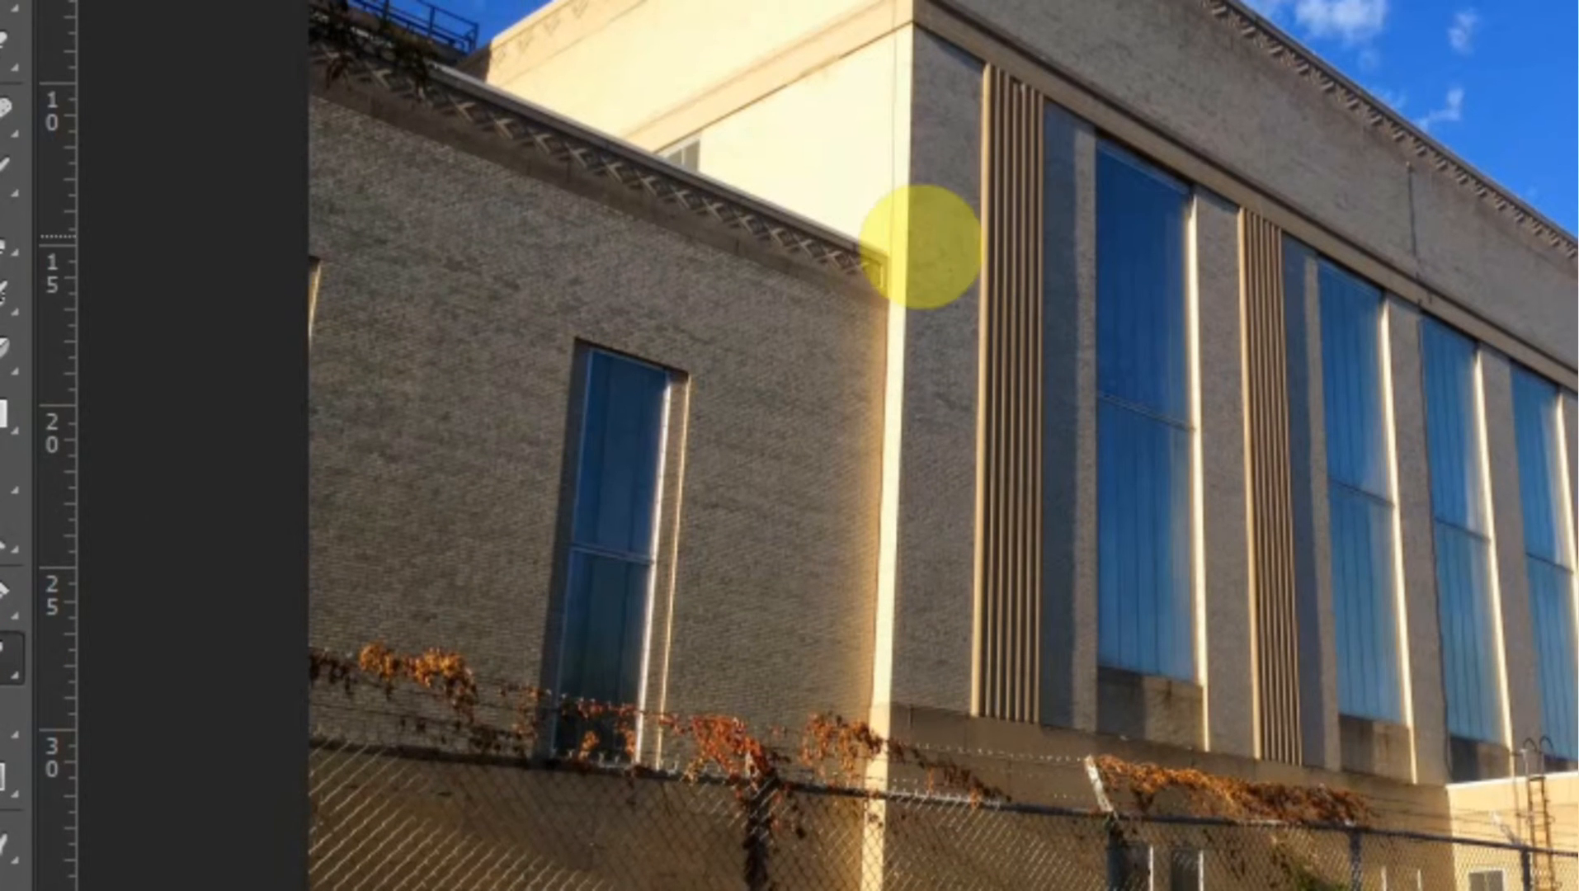
{"action": "left_click", "coordinate": [914, 262]}
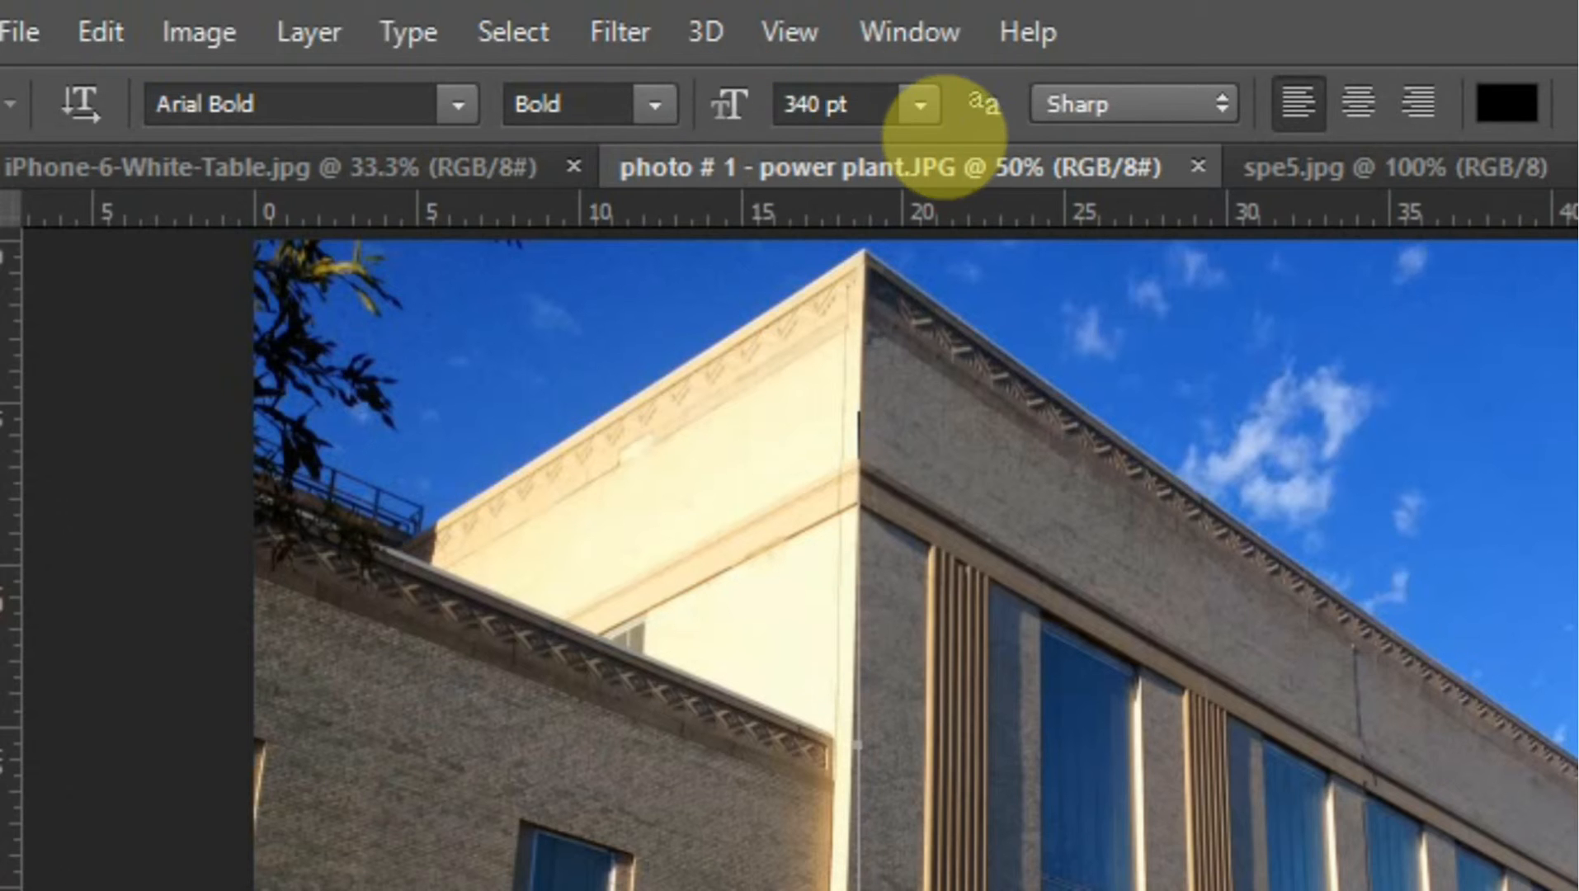
{"action": "left_click", "coordinate": [841, 104]}
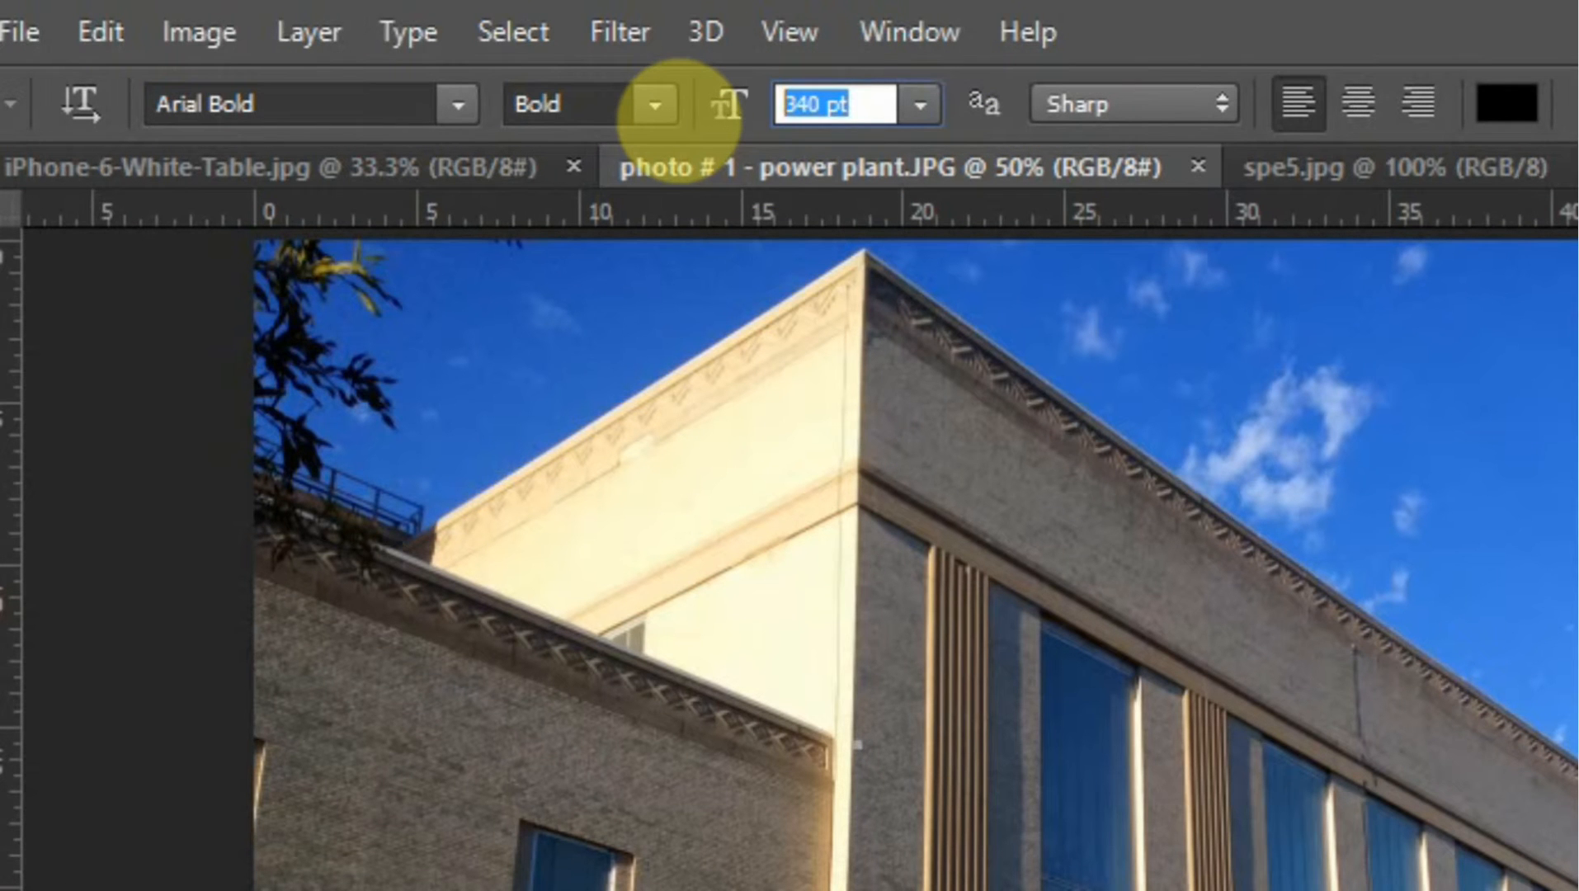
{"action": "type", "text": "30"}
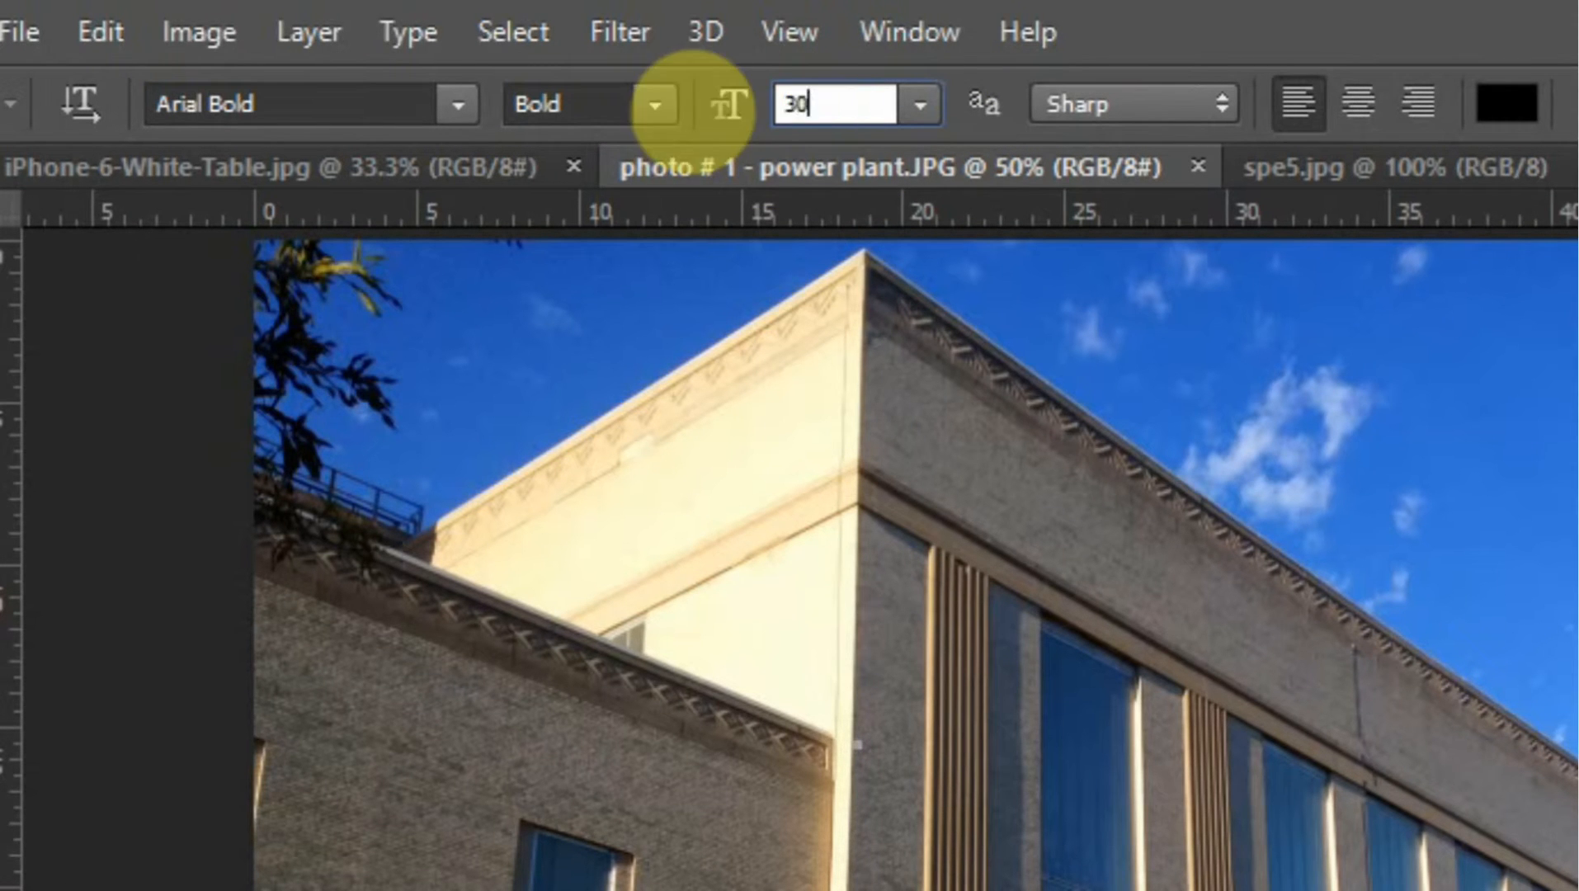
{"action": "key", "text": "Return"}
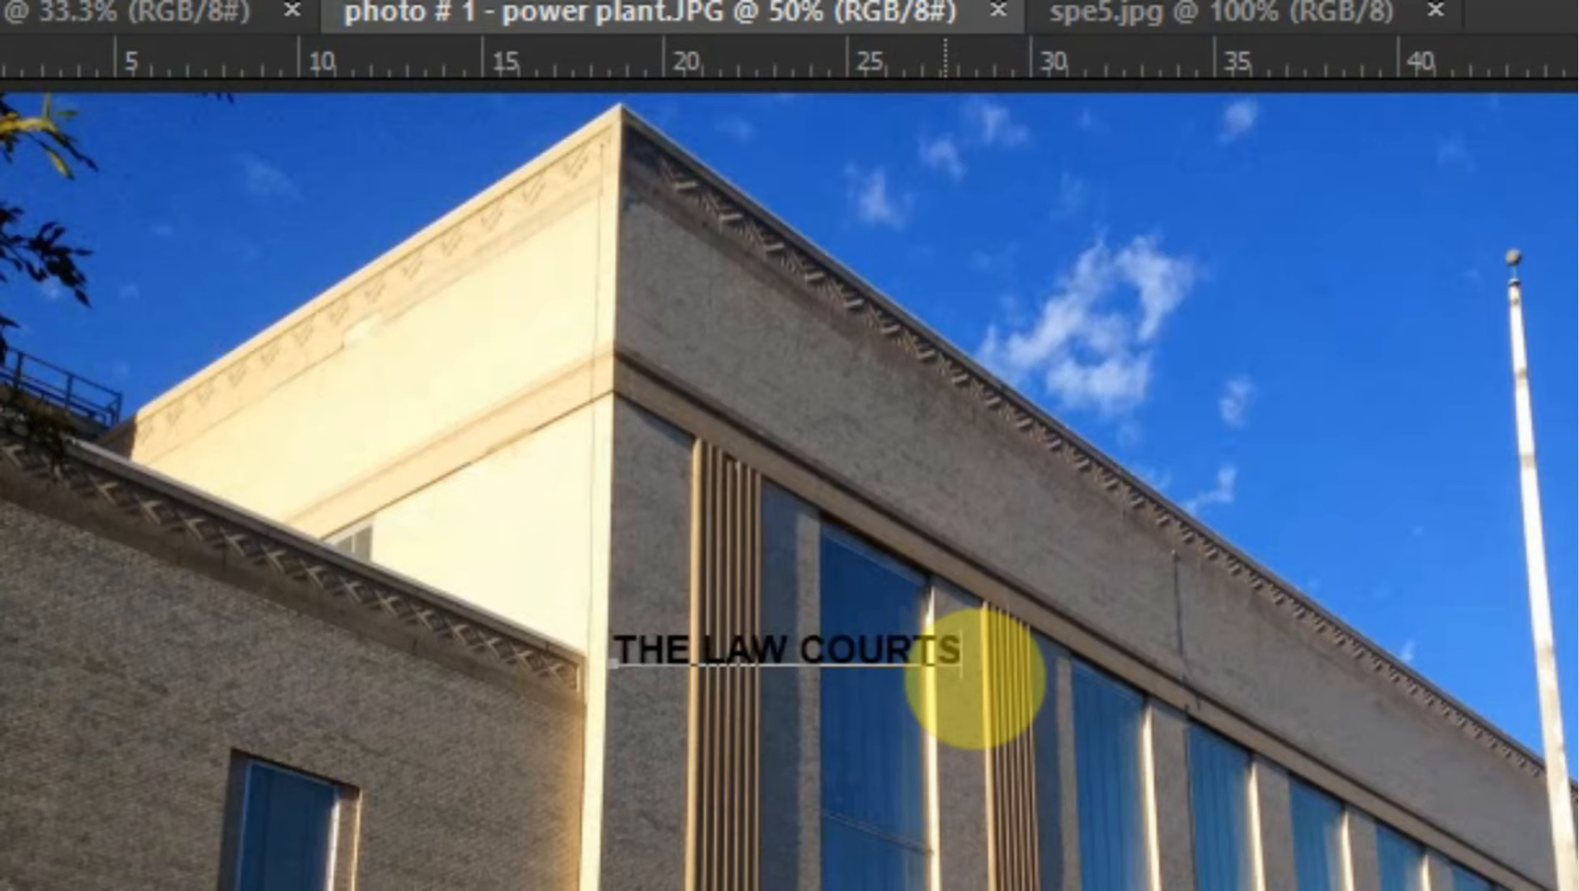
{"action": "key", "text": "ctrl+t"}
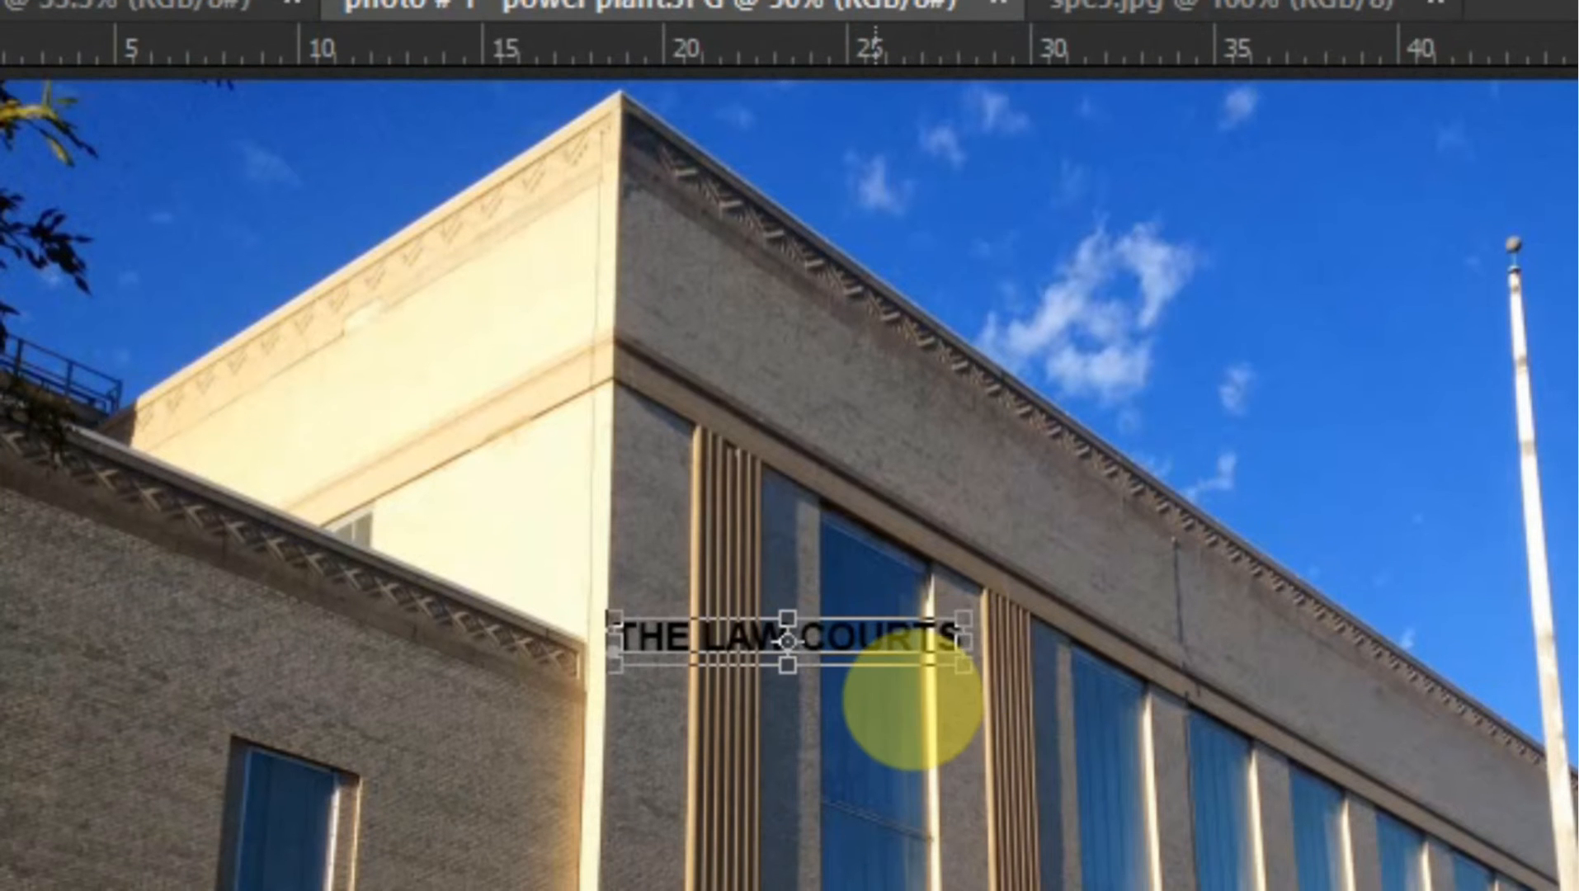
{"action": "key", "text": "Return"}
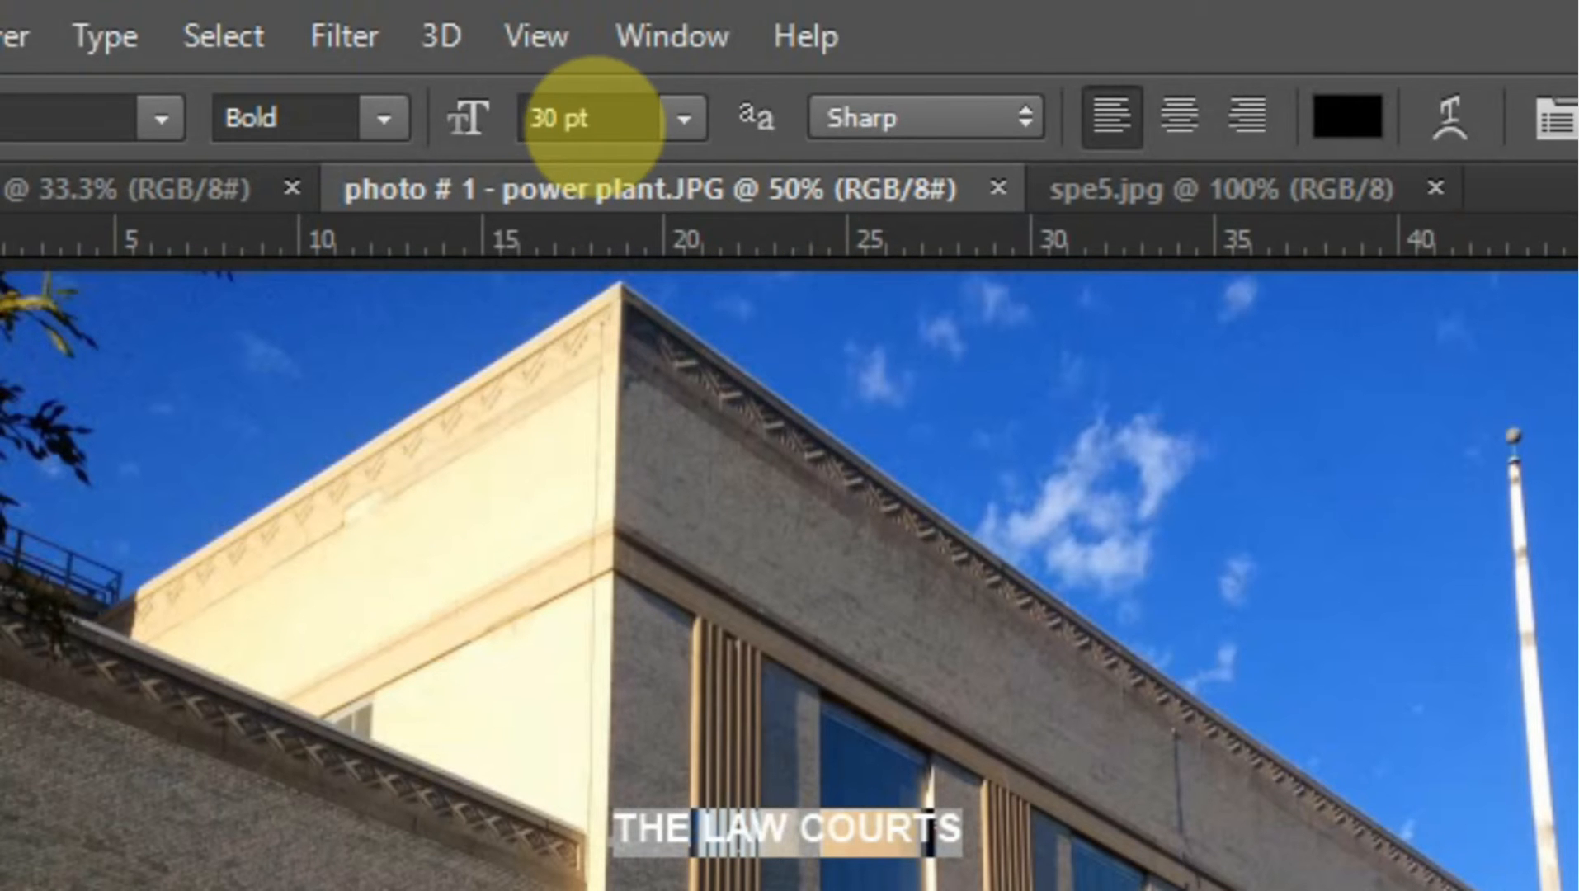
- Enlarge the THE LAW COURTS text to 41 pt and change its font style to Black
{"action": "left_click_drag", "start_coordinate": [462, 116], "coordinate": [520, 142]}
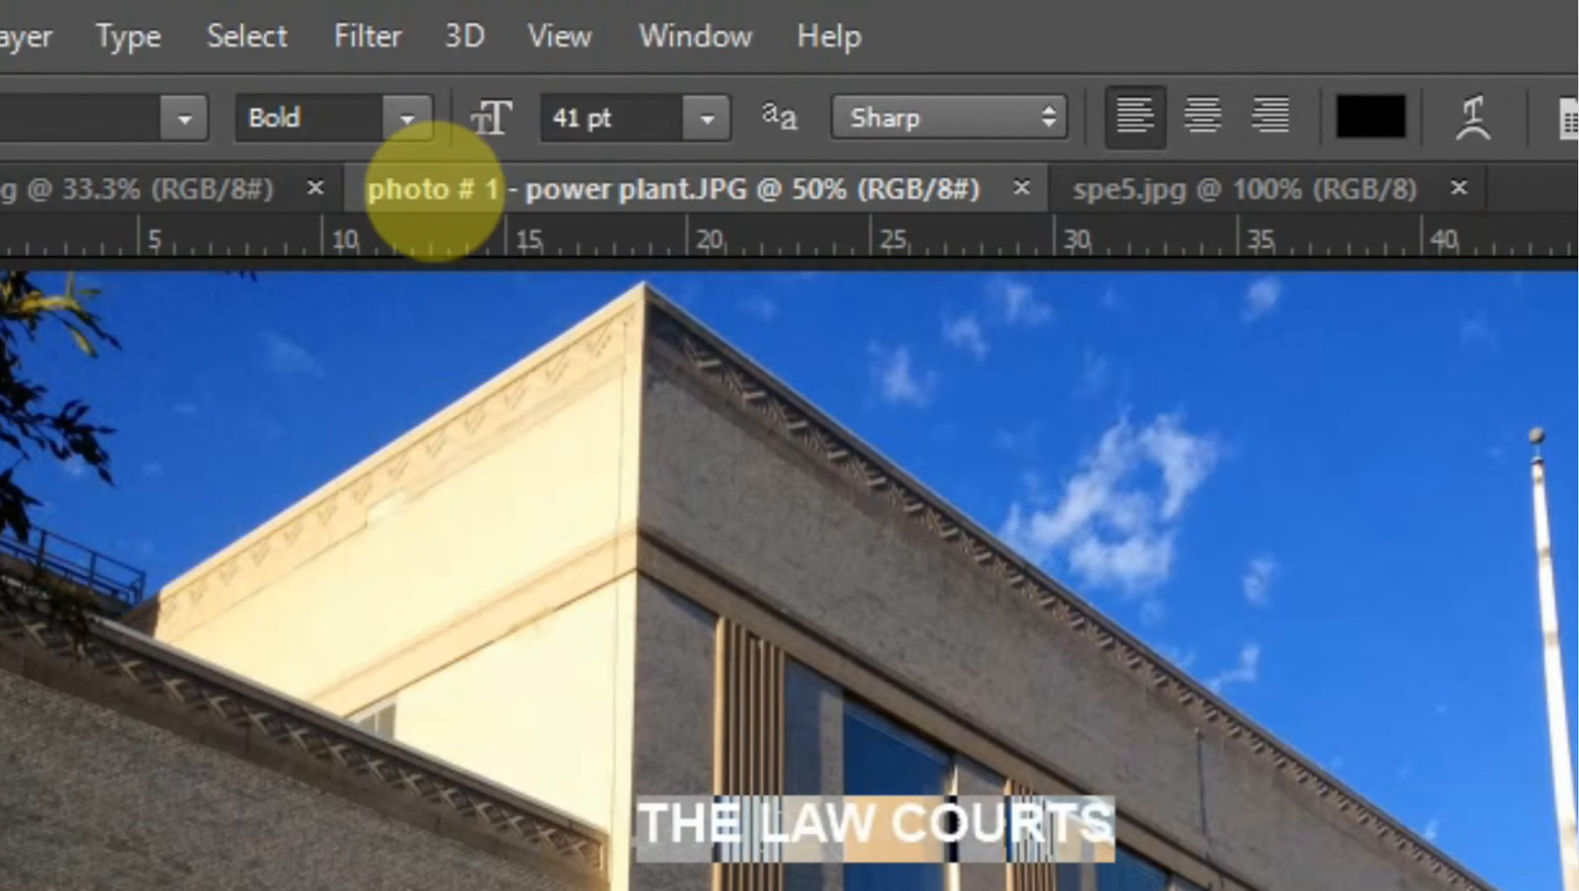
{"action": "left_click", "coordinate": [384, 118]}
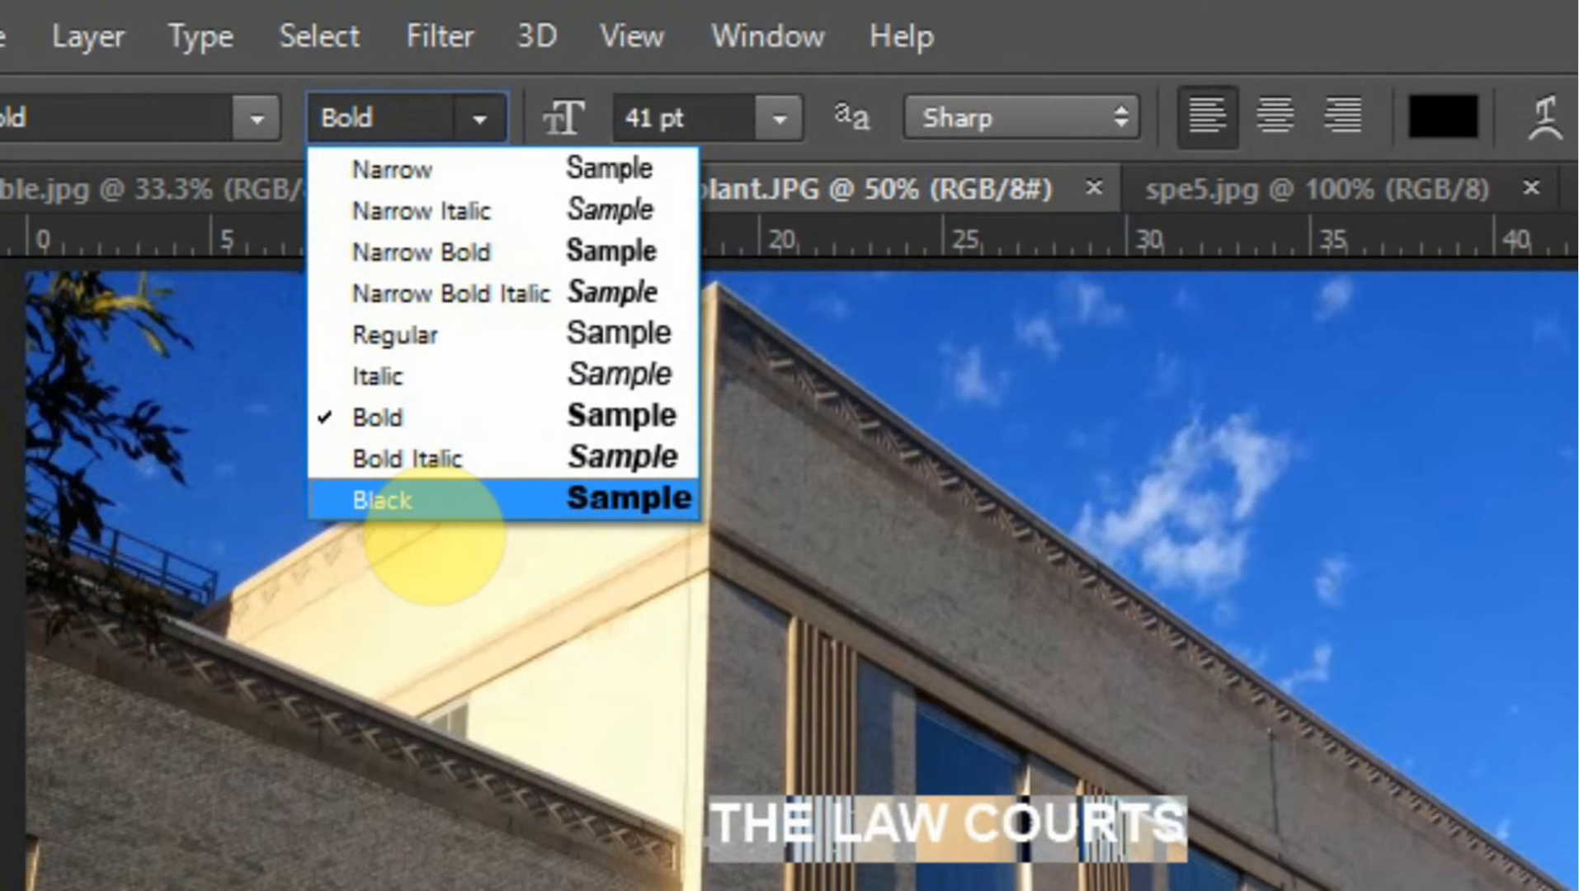
{"action": "left_click", "coordinate": [384, 499]}
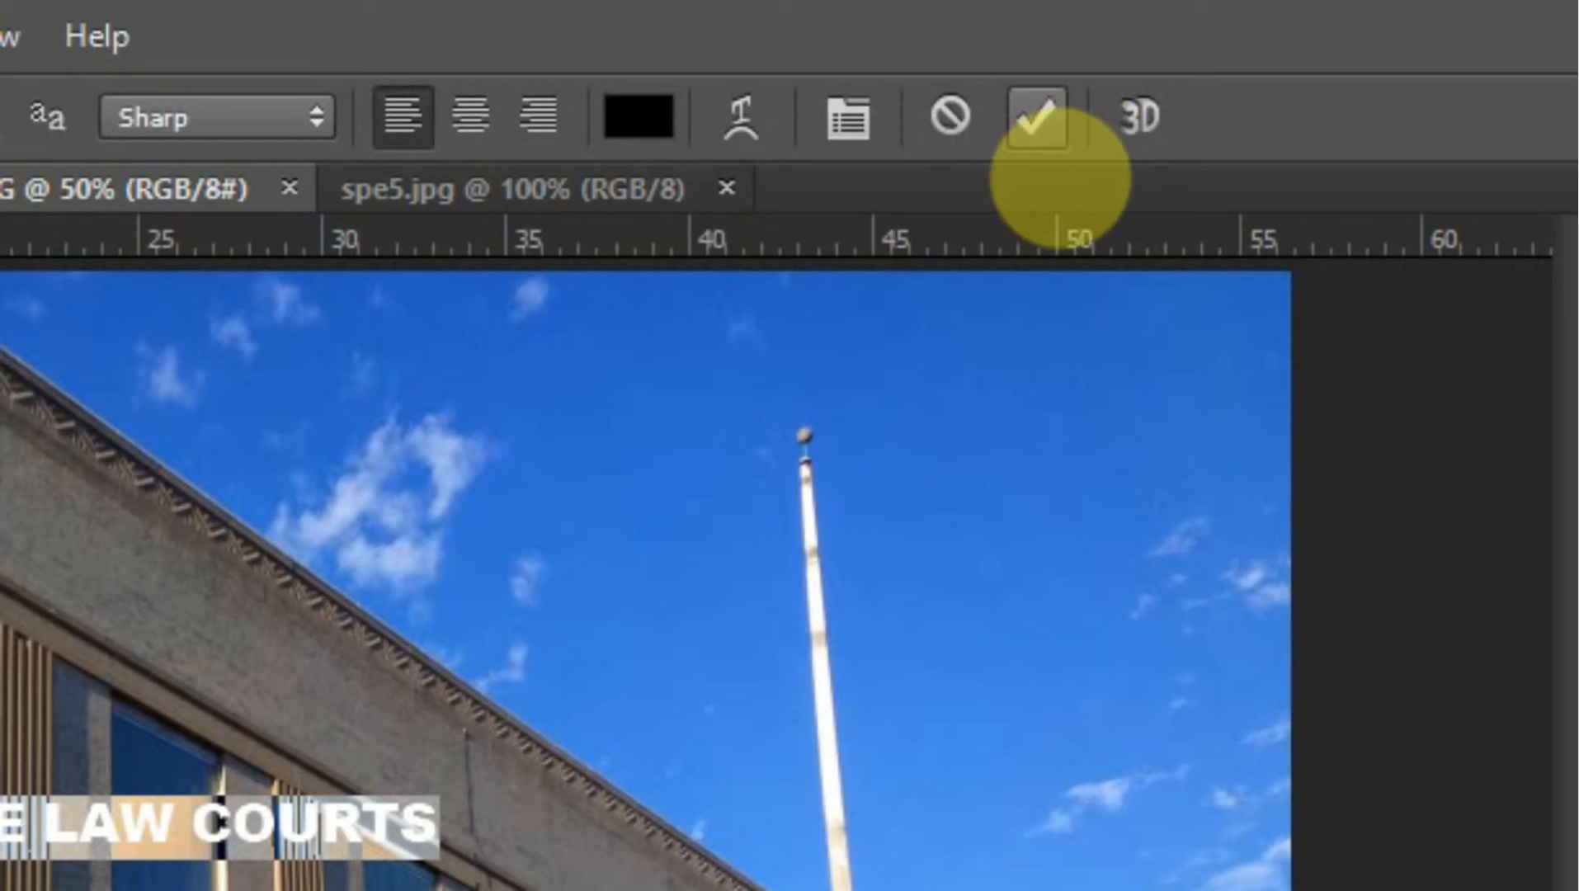
{"action": "left_click", "coordinate": [1058, 142]}
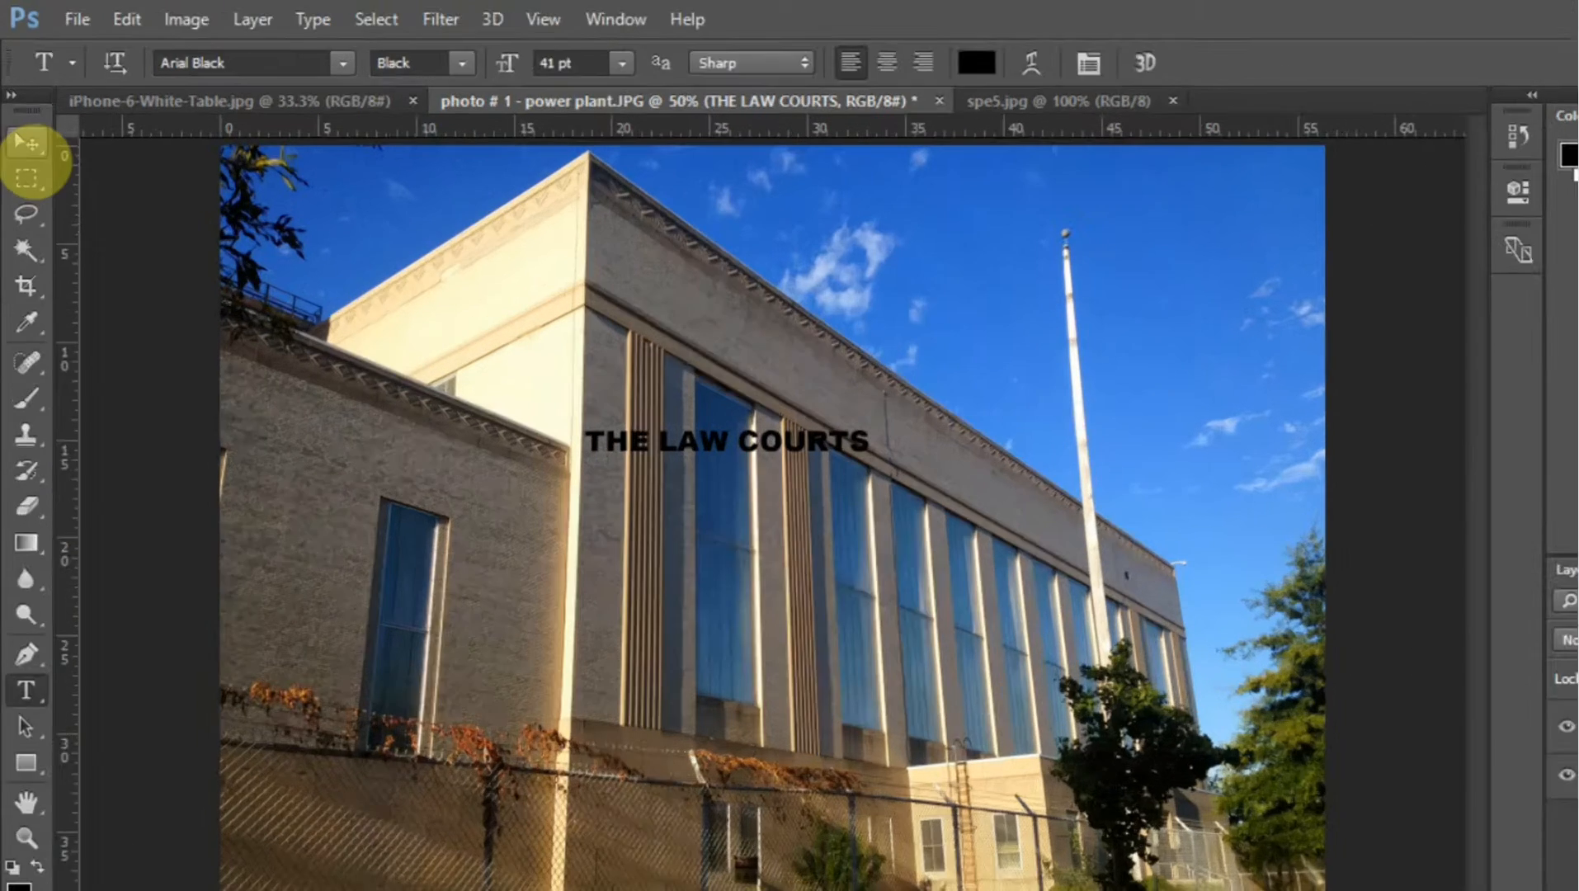
- Move the THE LAW COURTS text up to the sky beside the building's roof corner
{"action": "left_click", "coordinate": [27, 144]}
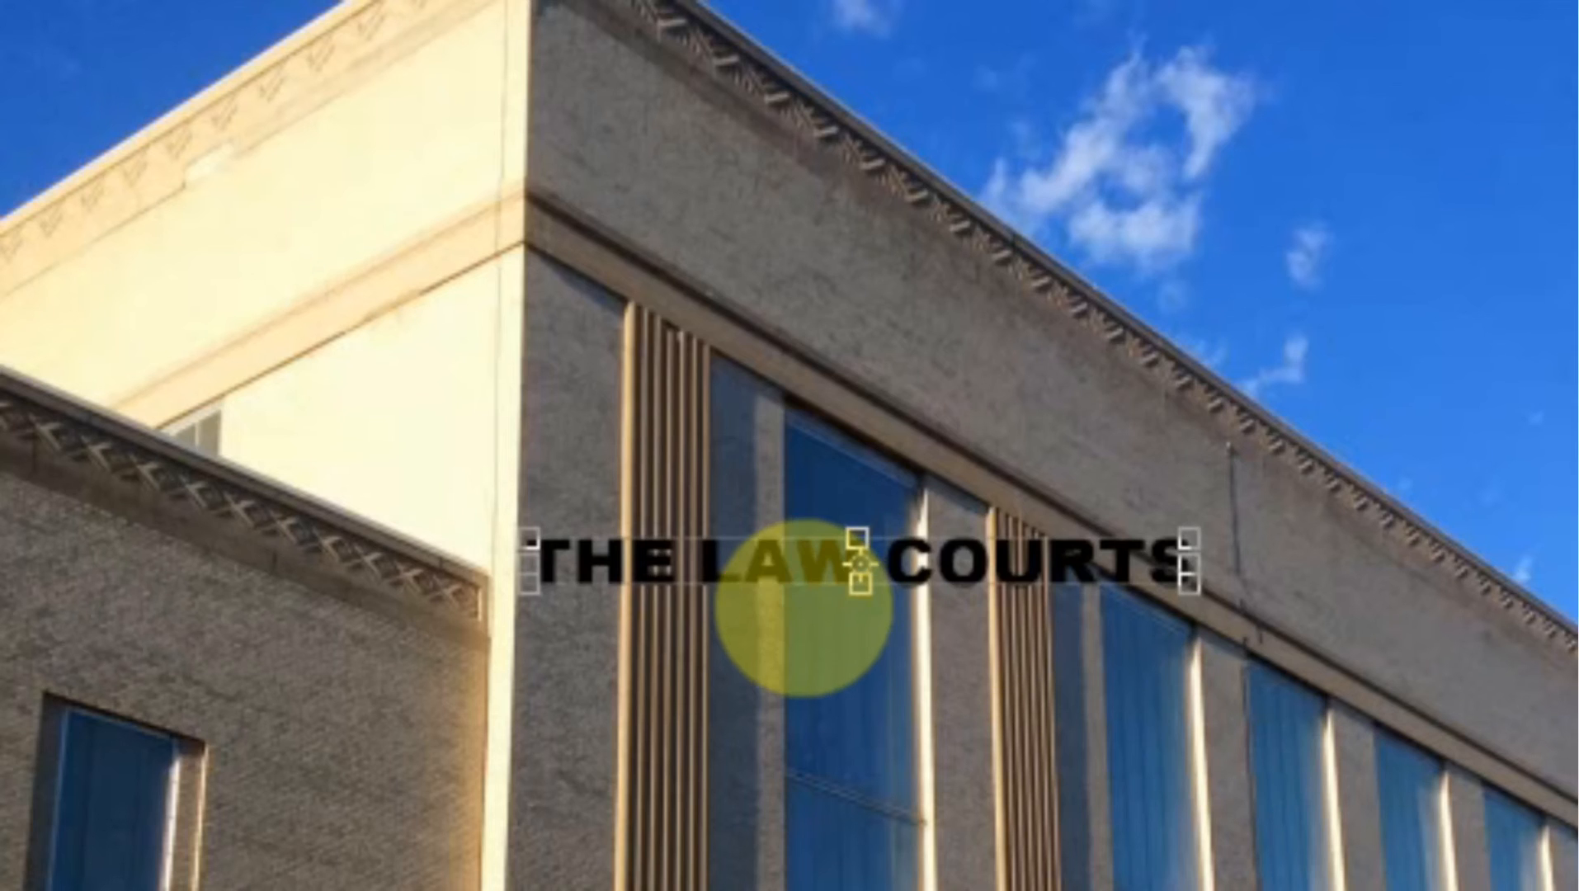
{"action": "left_click_drag", "start_coordinate": [687, 442], "coordinate": [708, 343]}
{"action": "left_click_drag", "start_coordinate": [810, 345], "coordinate": [873, 247]}
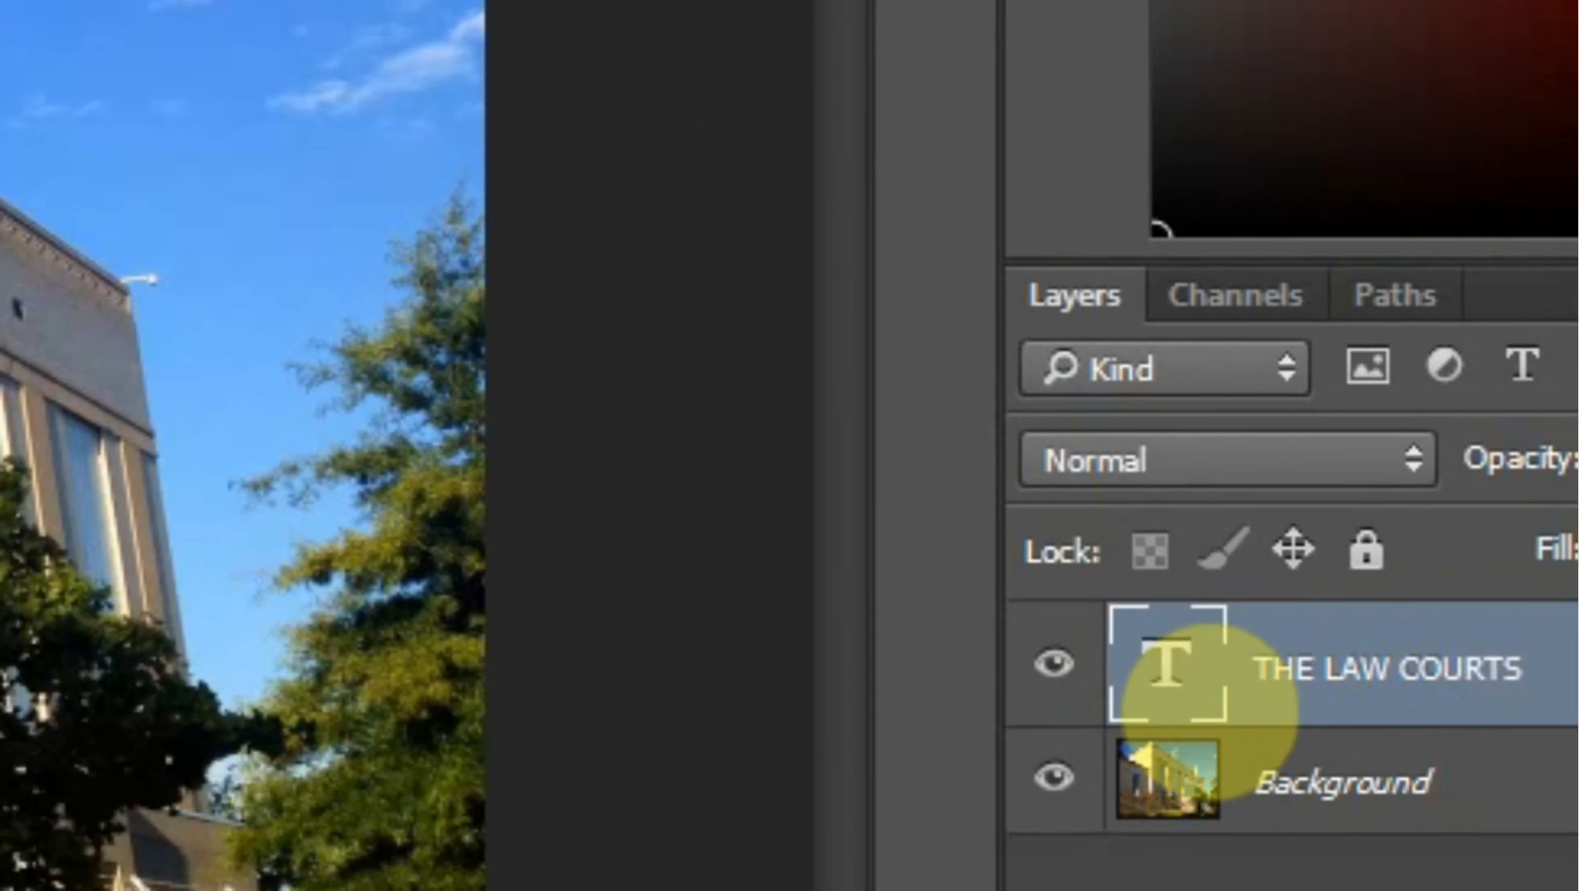
- Set the font size of the THE LAW COURTS text to 45 pt
{"action": "double_click", "coordinate": [1181, 665]}
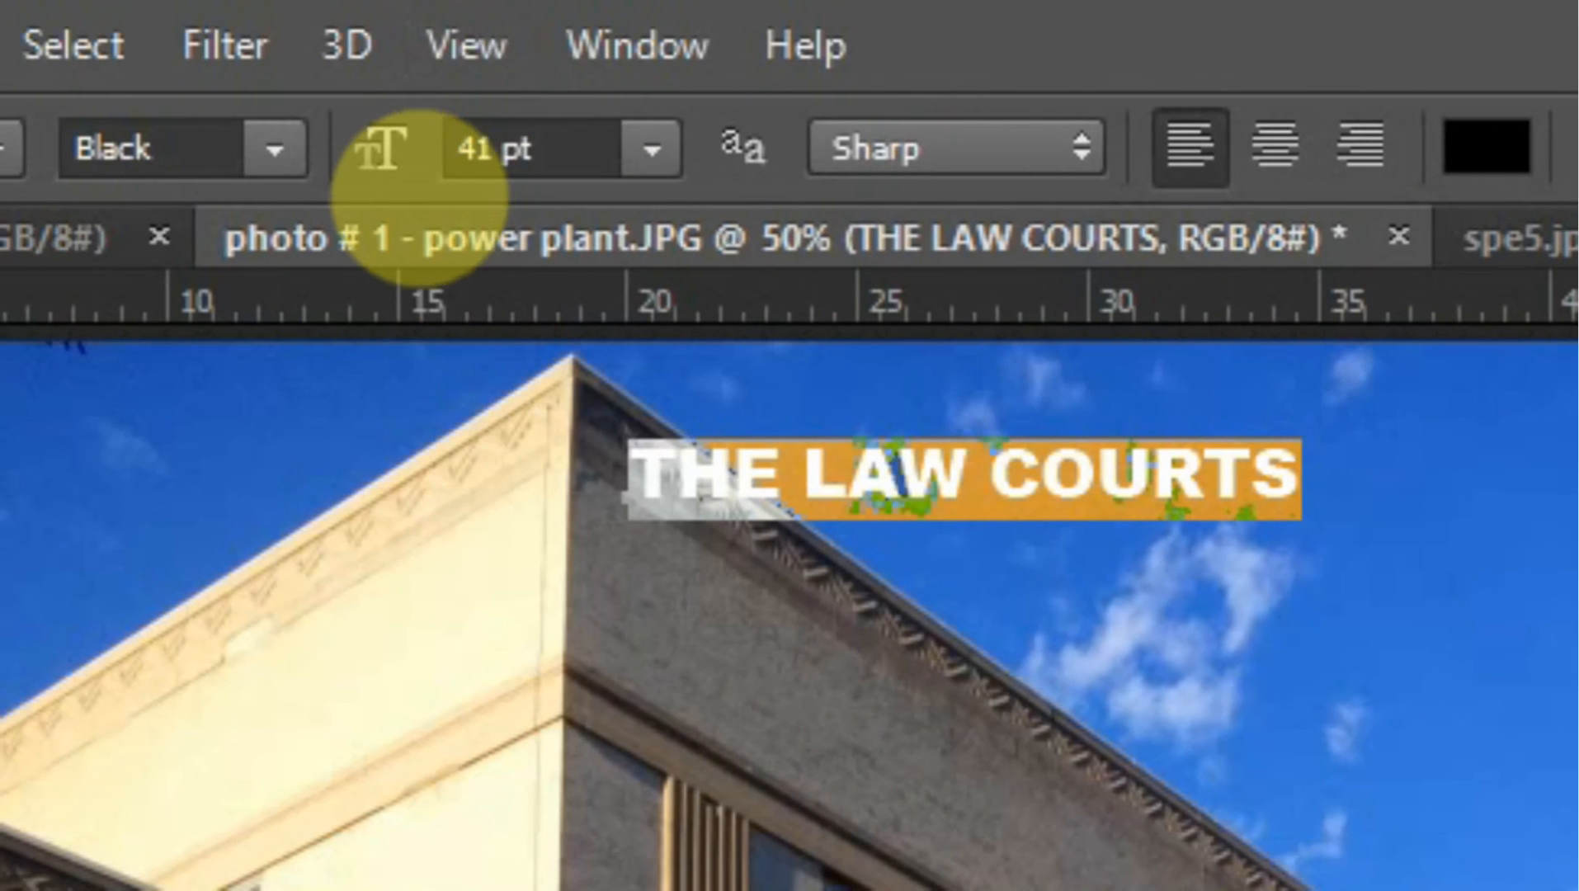
{"action": "left_click", "coordinate": [388, 148]}
{"action": "left_click_drag", "start_coordinate": [388, 149], "coordinate": [433, 195]}
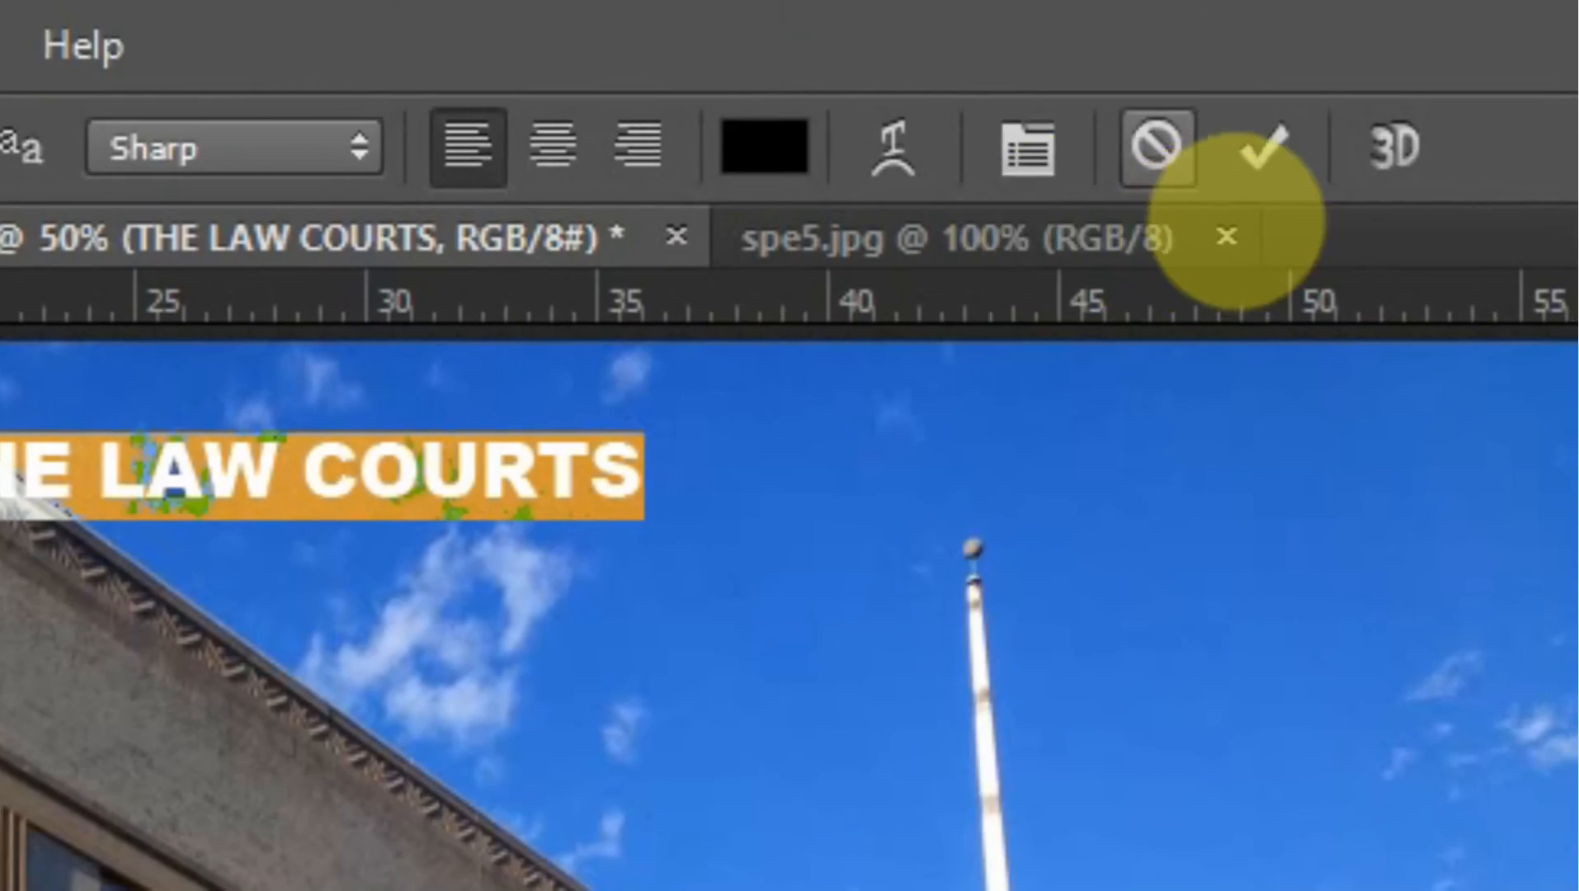
{"action": "left_click", "coordinate": [1578, 148]}
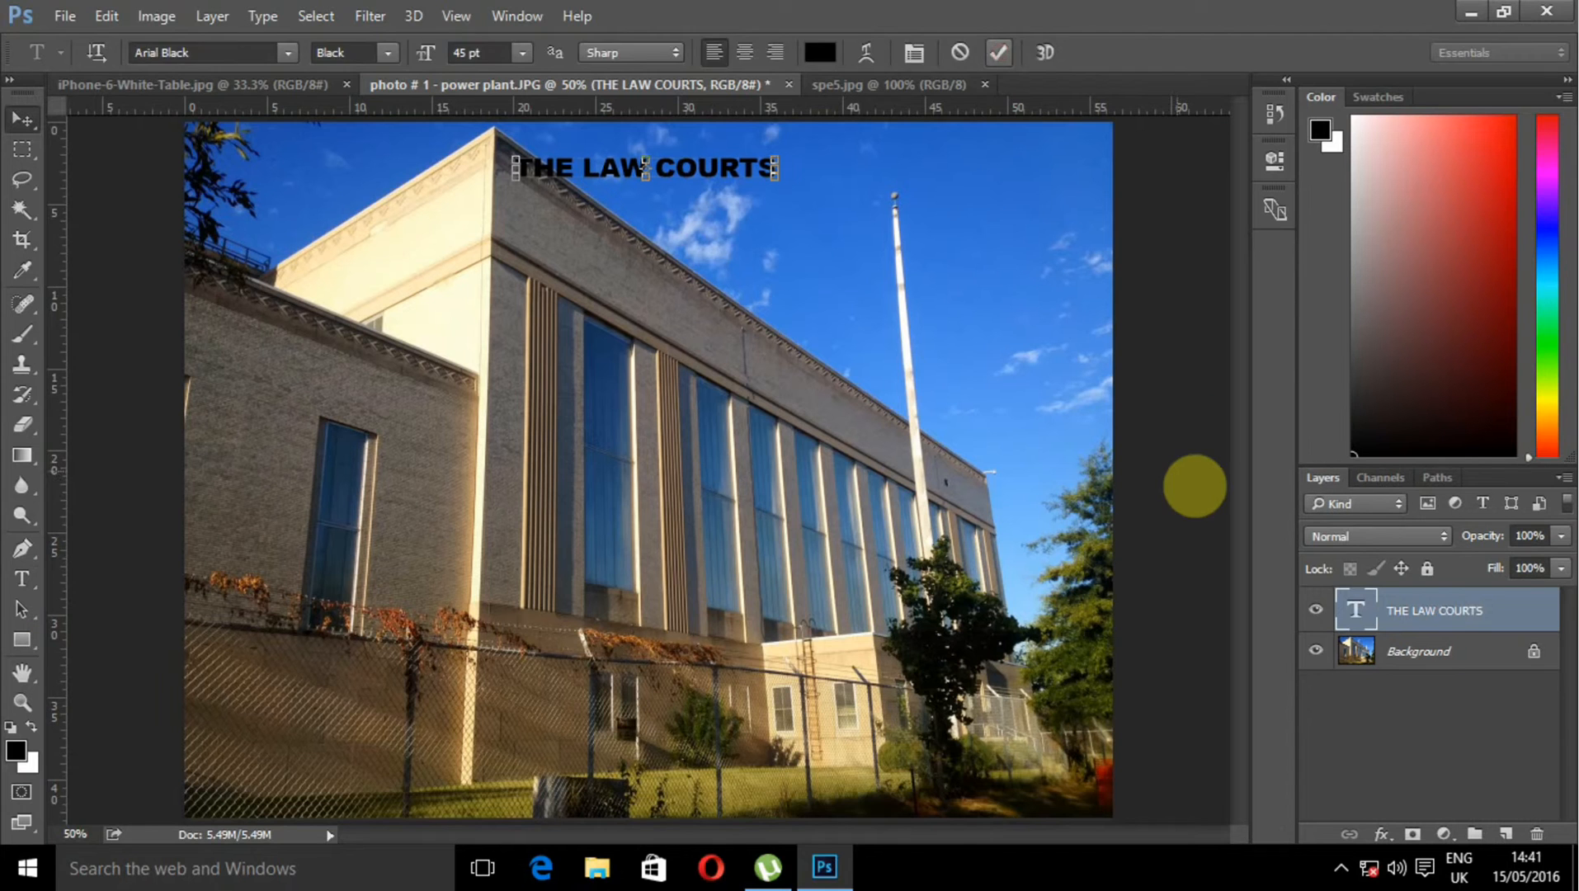
{"action": "key", "text": "v"}
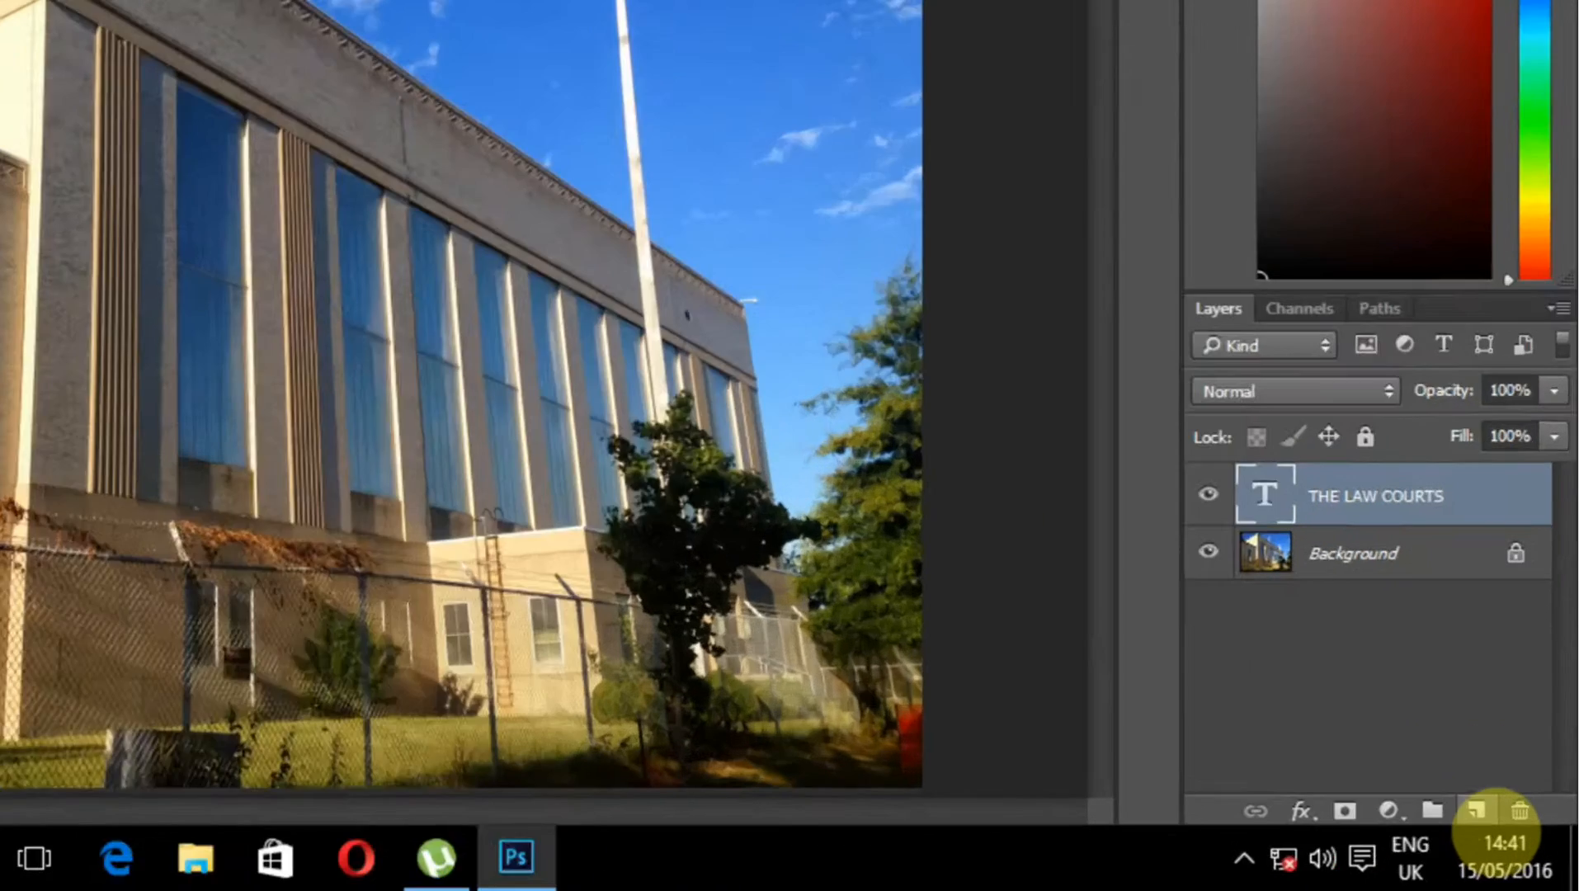
- Create a new layer above the text layer and name it Branding
{"action": "left_click", "coordinate": [1505, 833]}
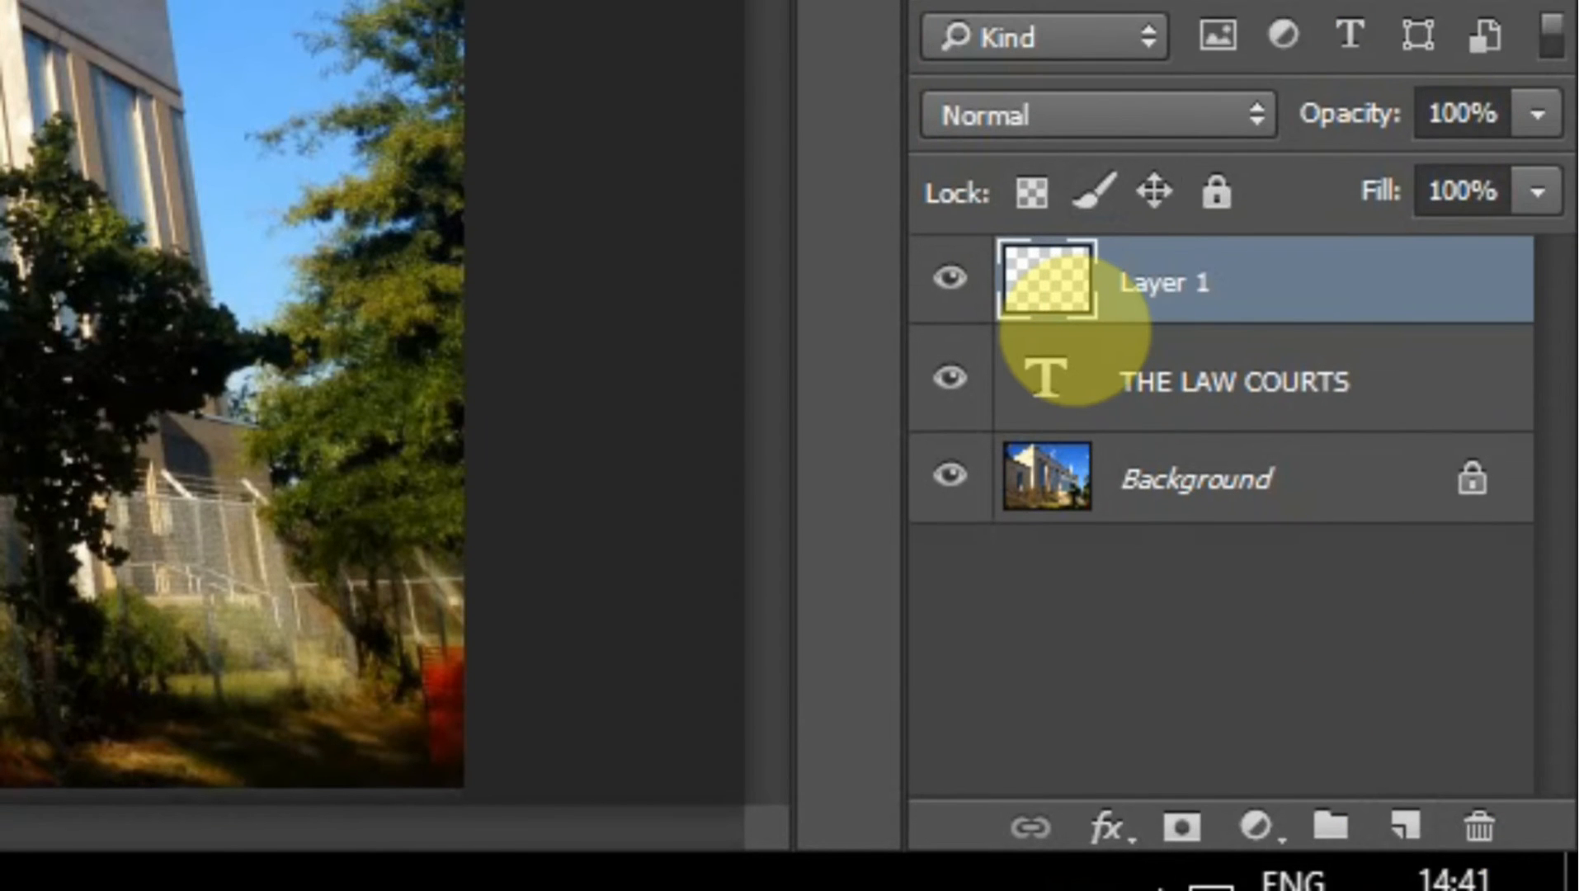
{"action": "double_click", "coordinate": [1159, 279]}
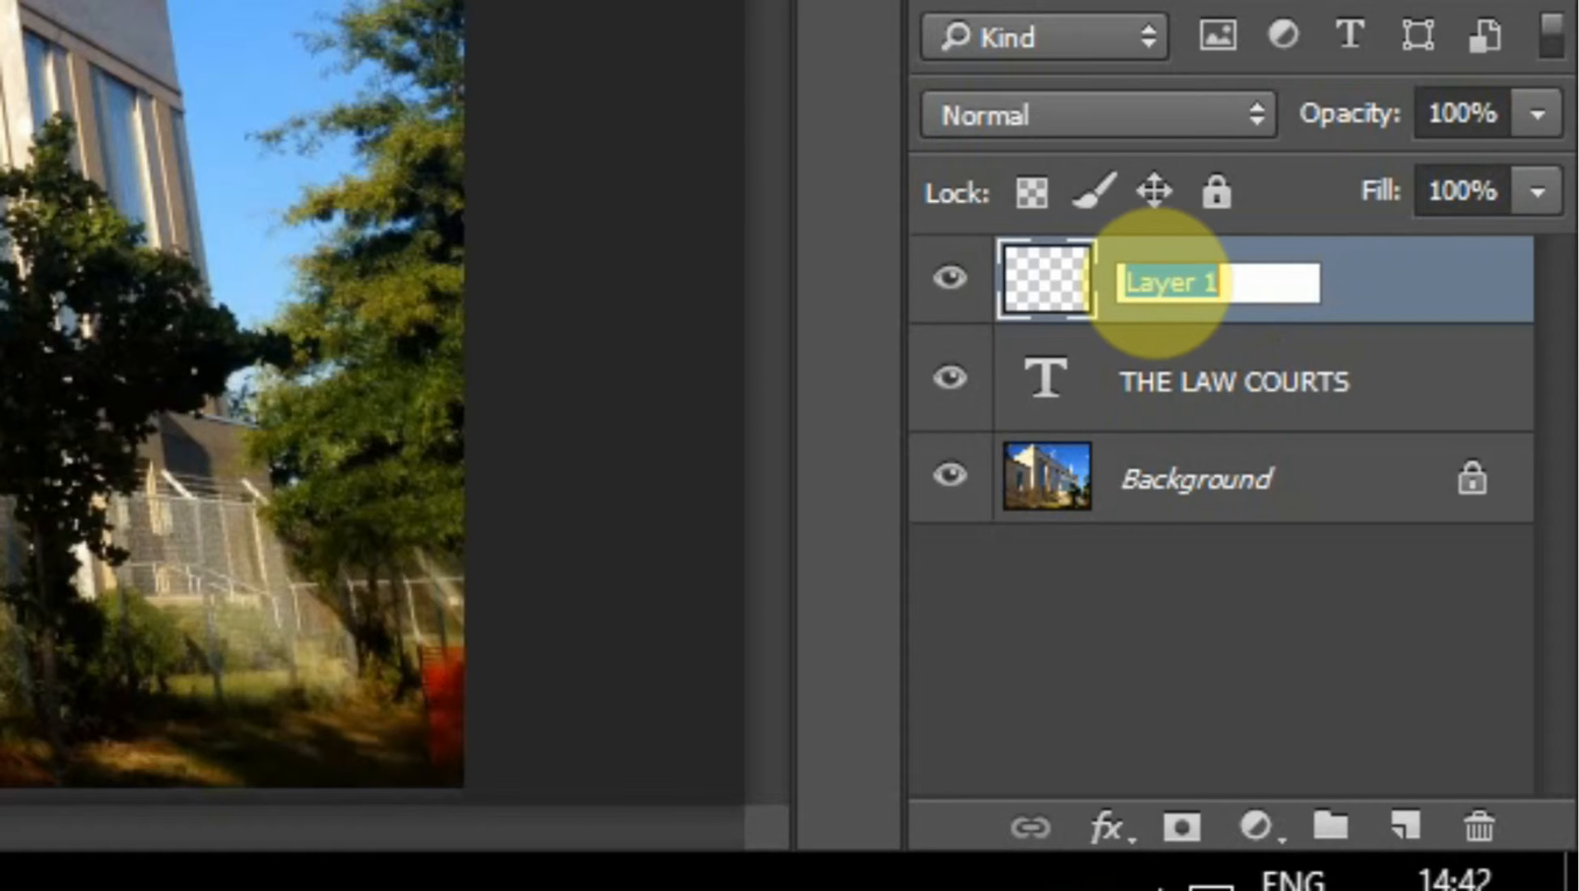
{"action": "type", "text": "Bran"}
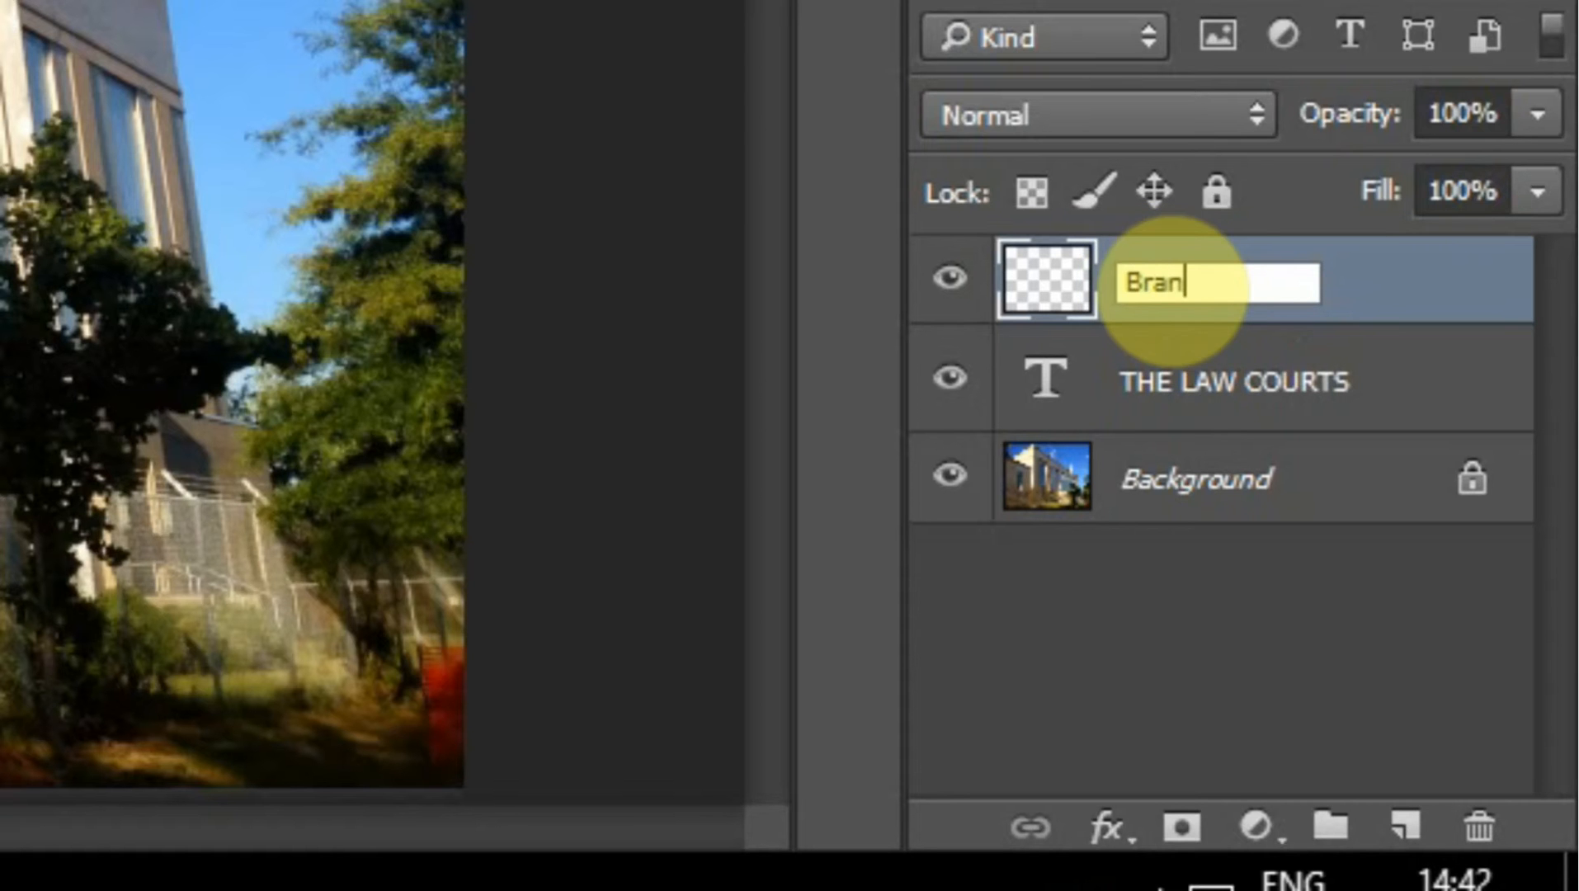
{"action": "type", "text": "ding"}
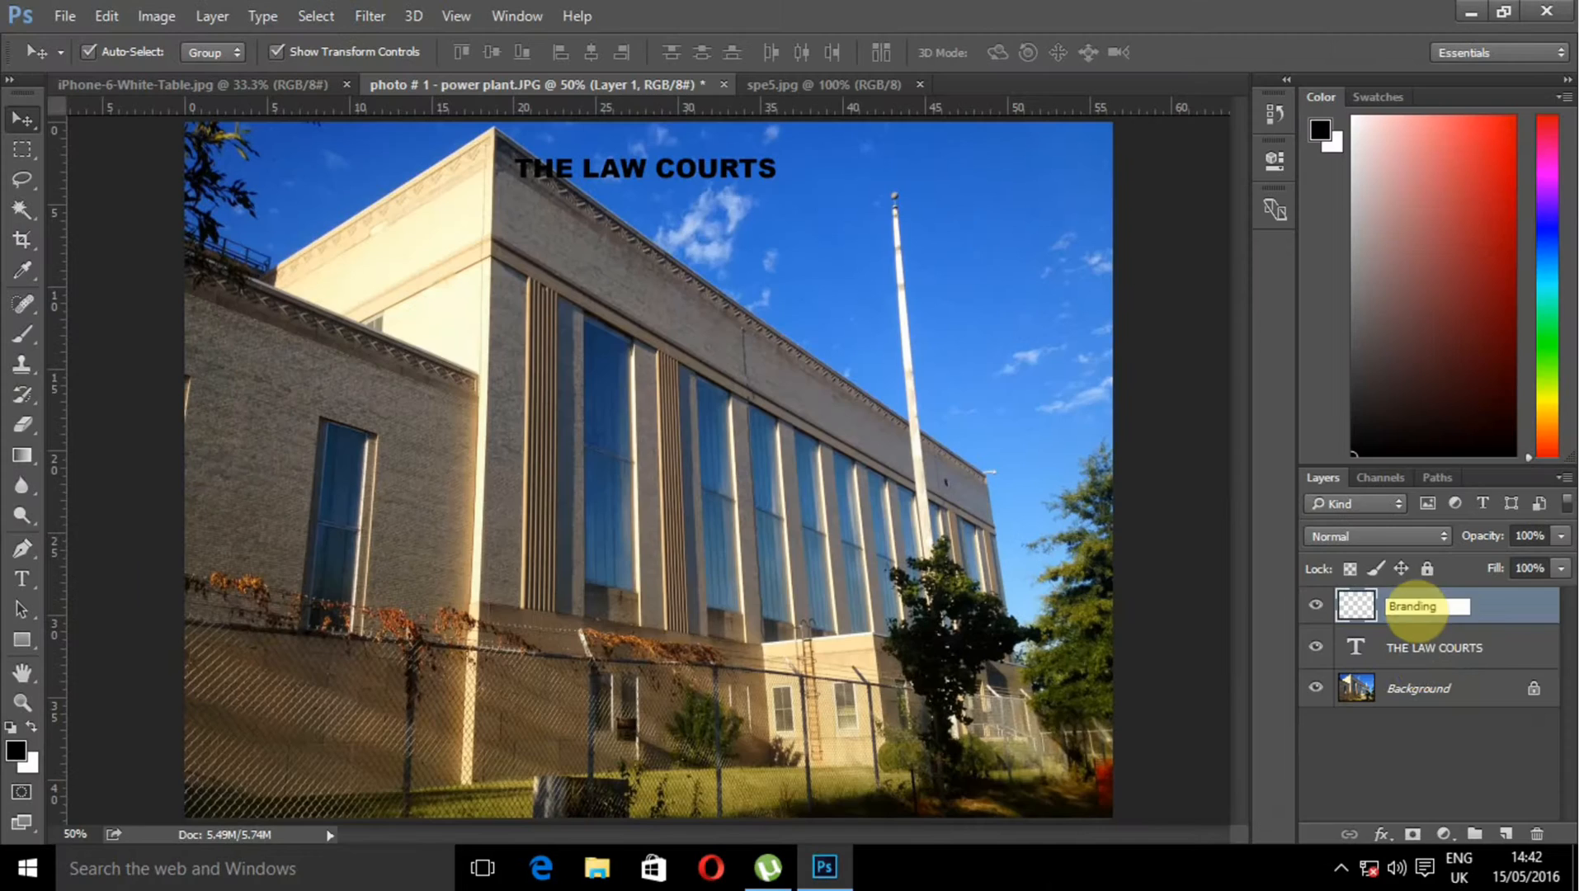
{"action": "key", "text": "Return"}
- Examine what the Branding, text and Background layers contain by hiding and showing each one
{"action": "left_click", "coordinate": [1353, 646]}
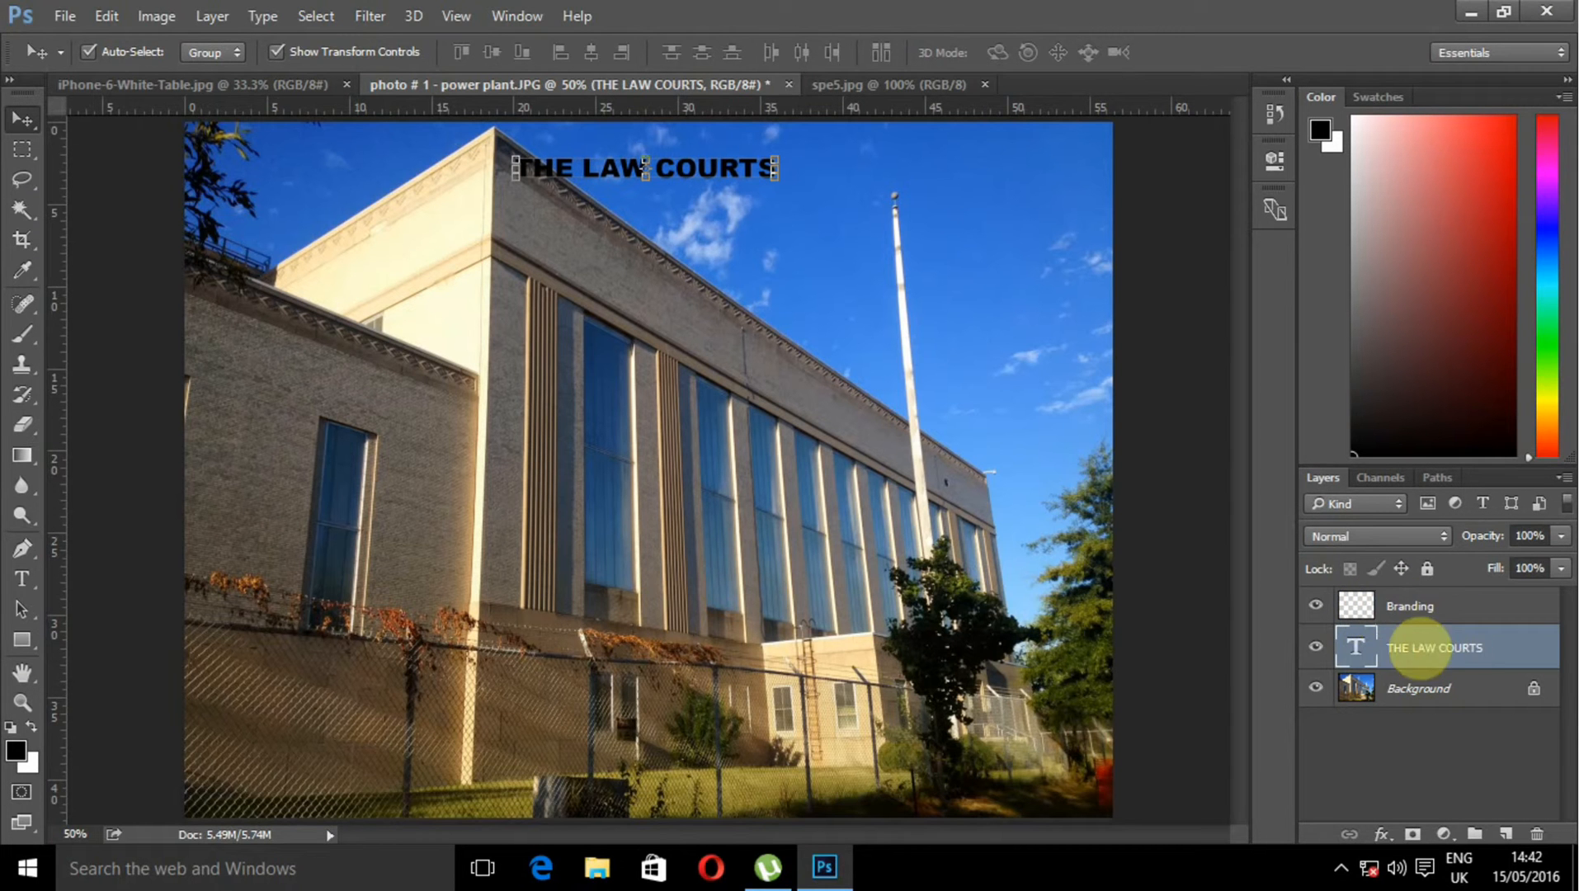
{"action": "left_click", "coordinate": [1390, 606]}
{"action": "left_click", "coordinate": [1392, 648]}
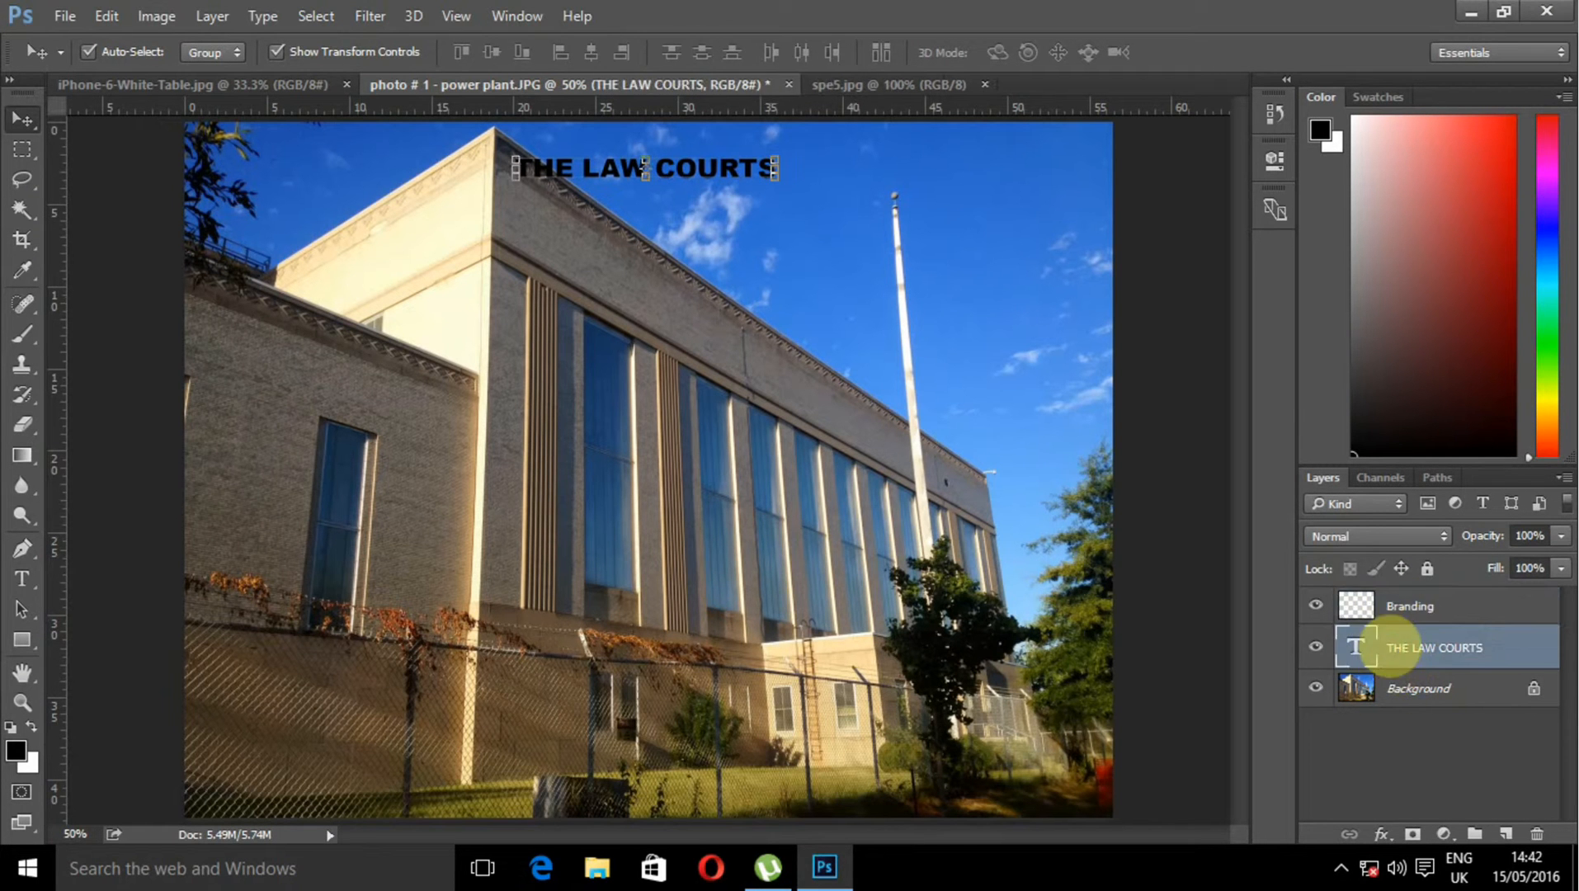
{"action": "left_click", "coordinate": [1411, 607]}
{"action": "left_click", "coordinate": [1316, 607]}
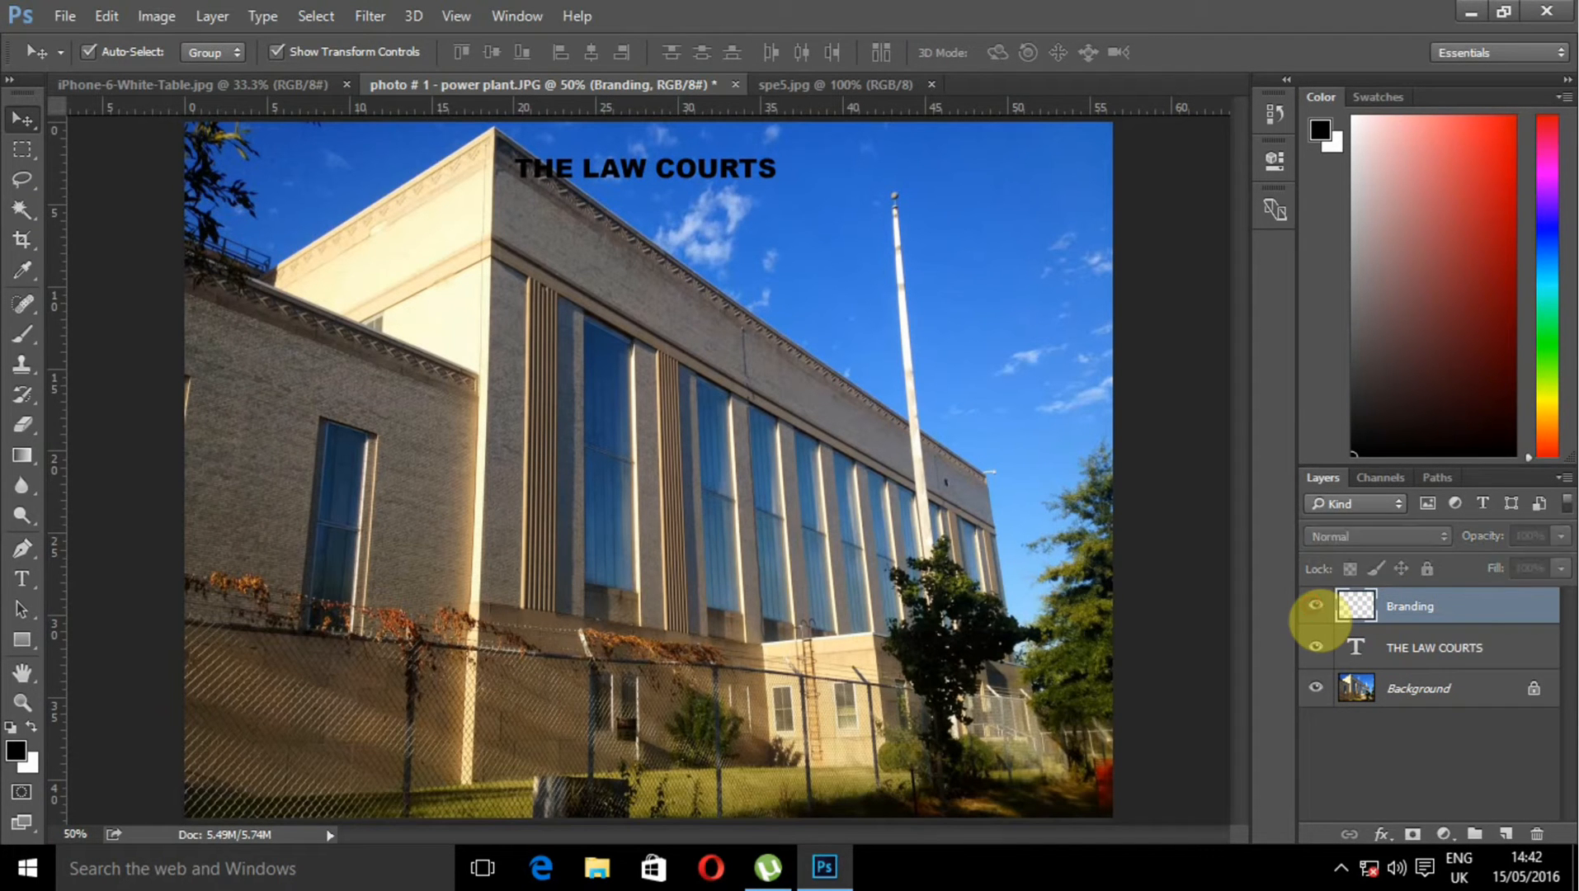
{"action": "left_click", "coordinate": [1317, 610]}
{"action": "left_click", "coordinate": [1316, 647]}
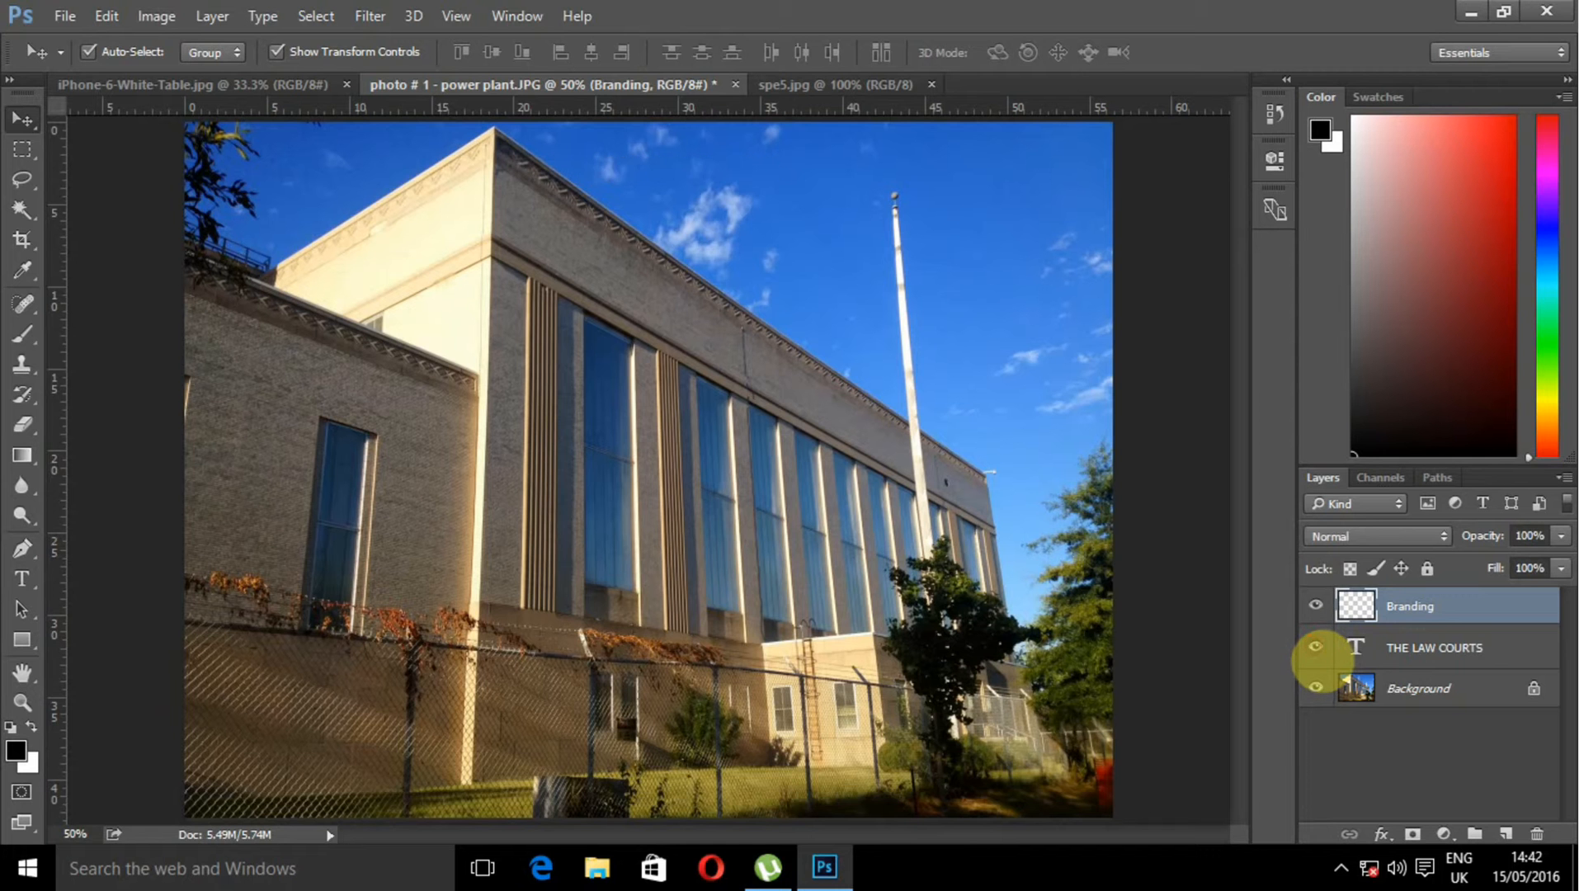
{"action": "left_click", "coordinate": [1315, 647]}
{"action": "left_click", "coordinate": [1316, 687]}
{"action": "left_click", "coordinate": [1317, 687]}
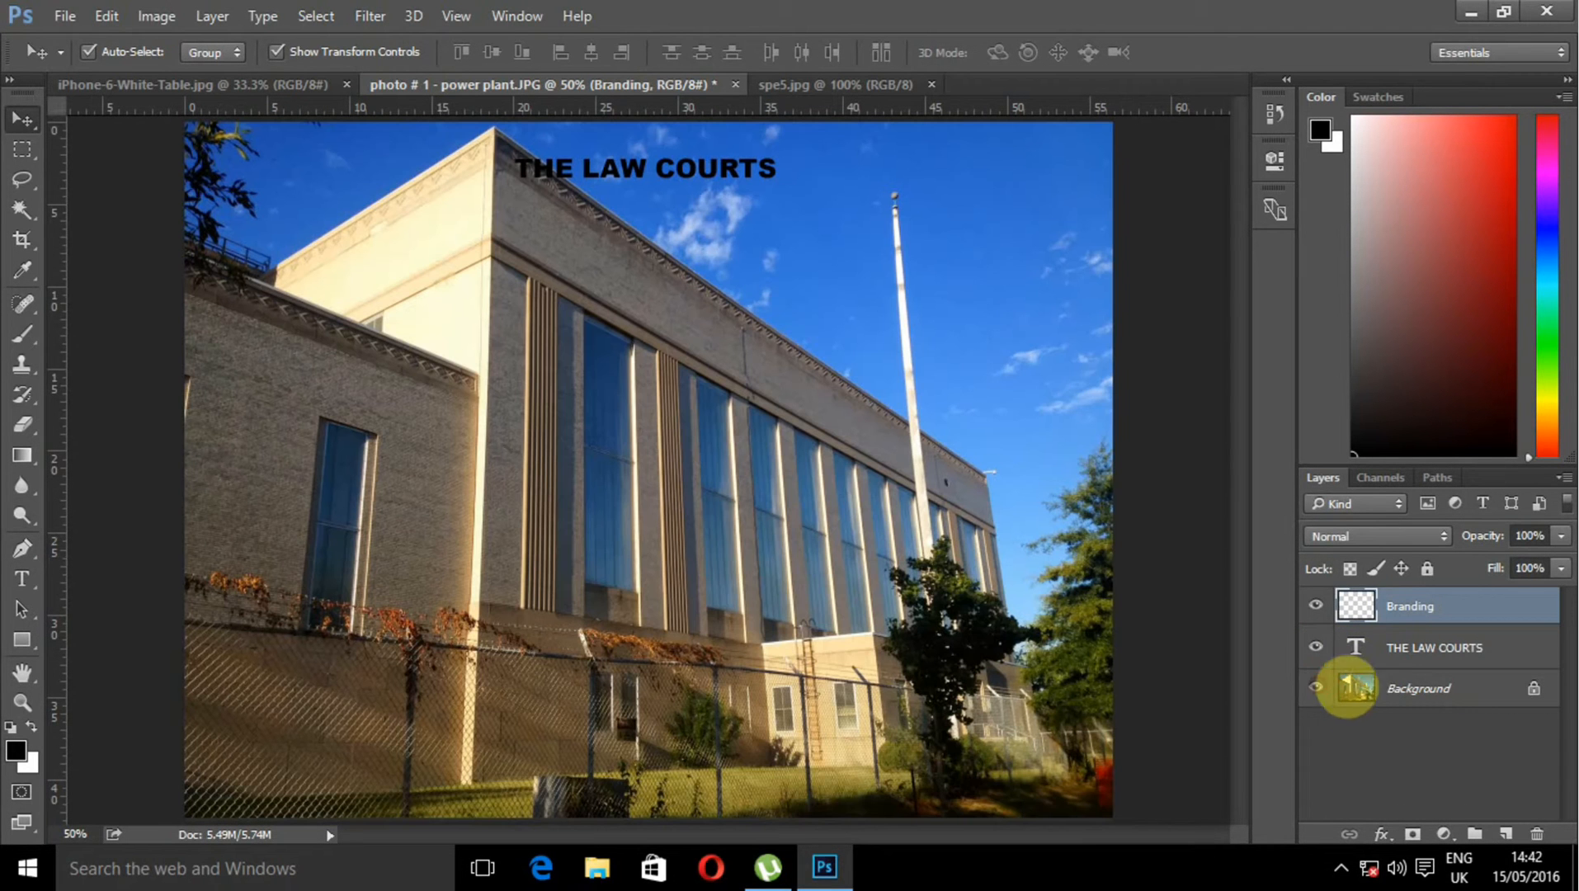
- Load the THE LAW COURTS lettering as a selection and copy it to the clipboard
{"action": "left_click", "coordinate": [1409, 650]}
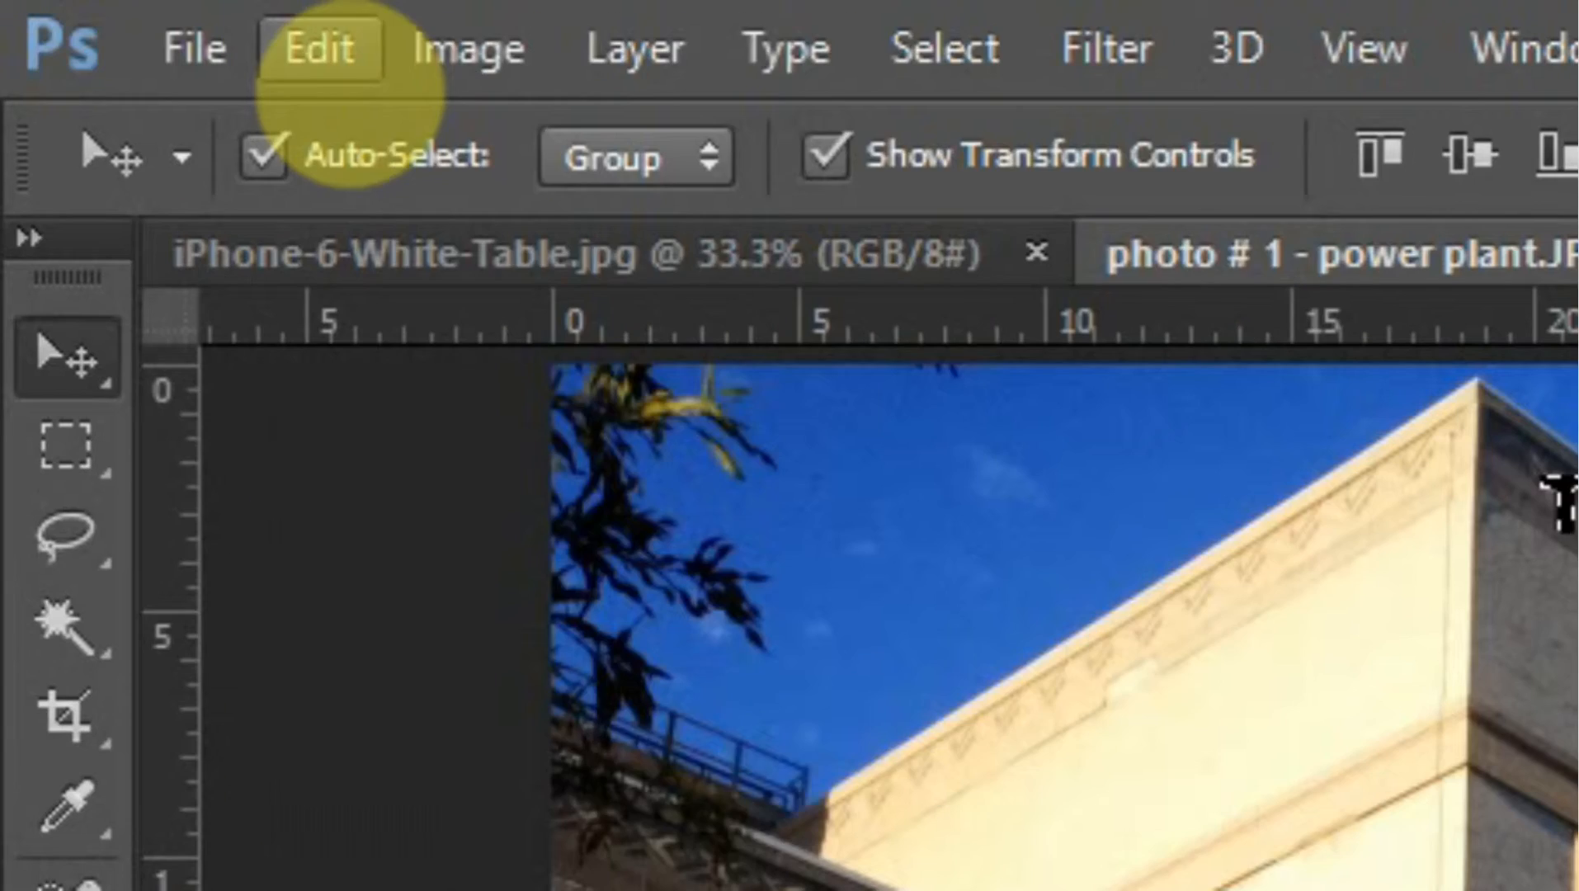
{"action": "left_click", "coordinate": [107, 15]}
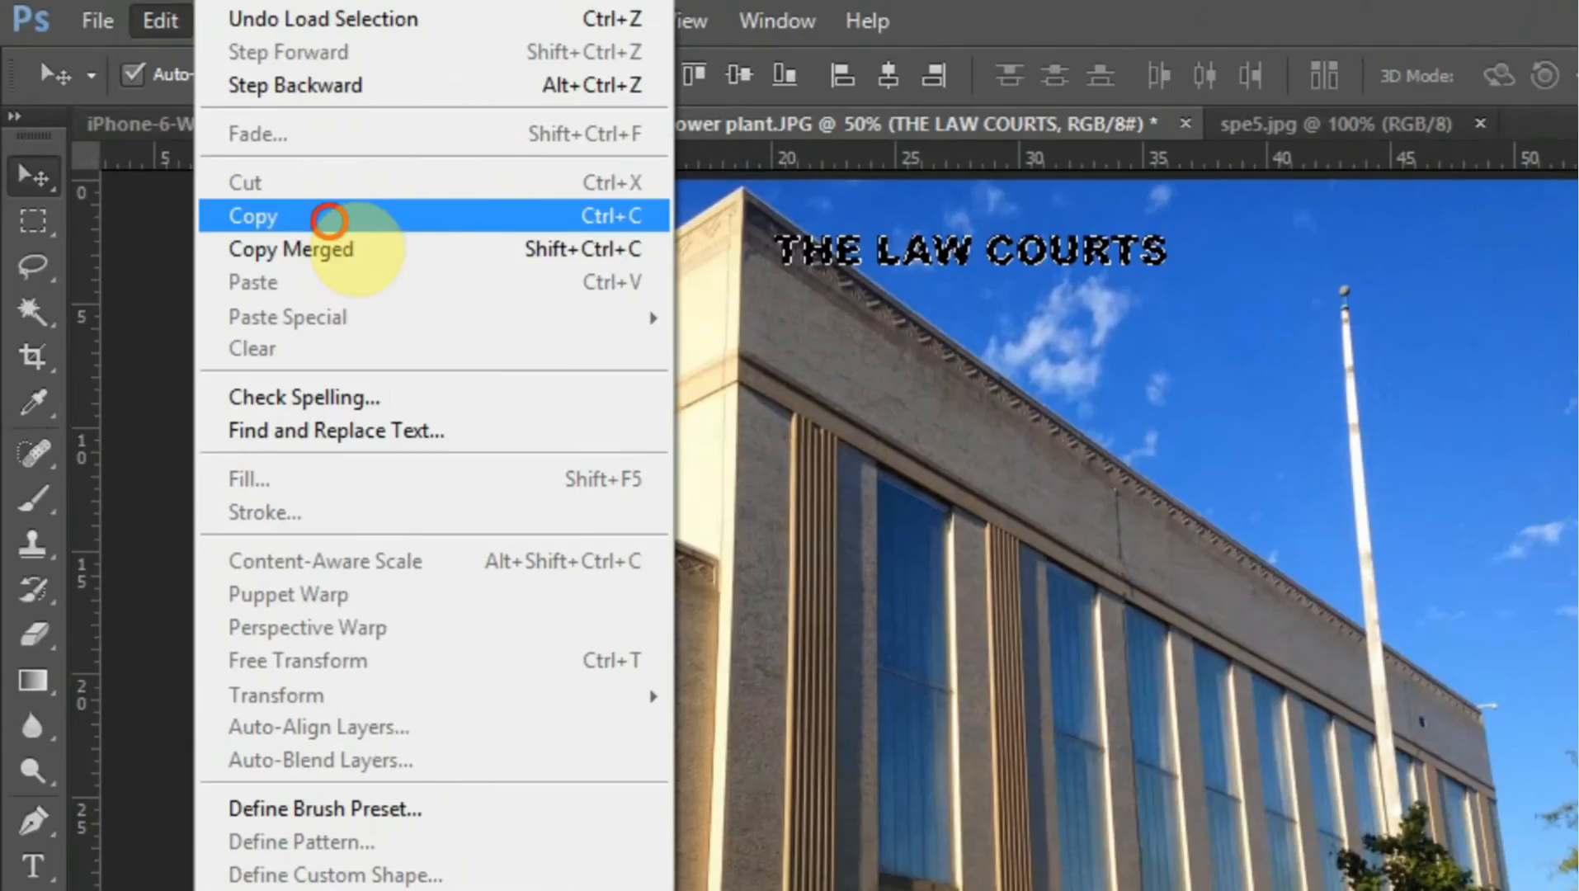
{"action": "left_click", "coordinate": [701, 196]}
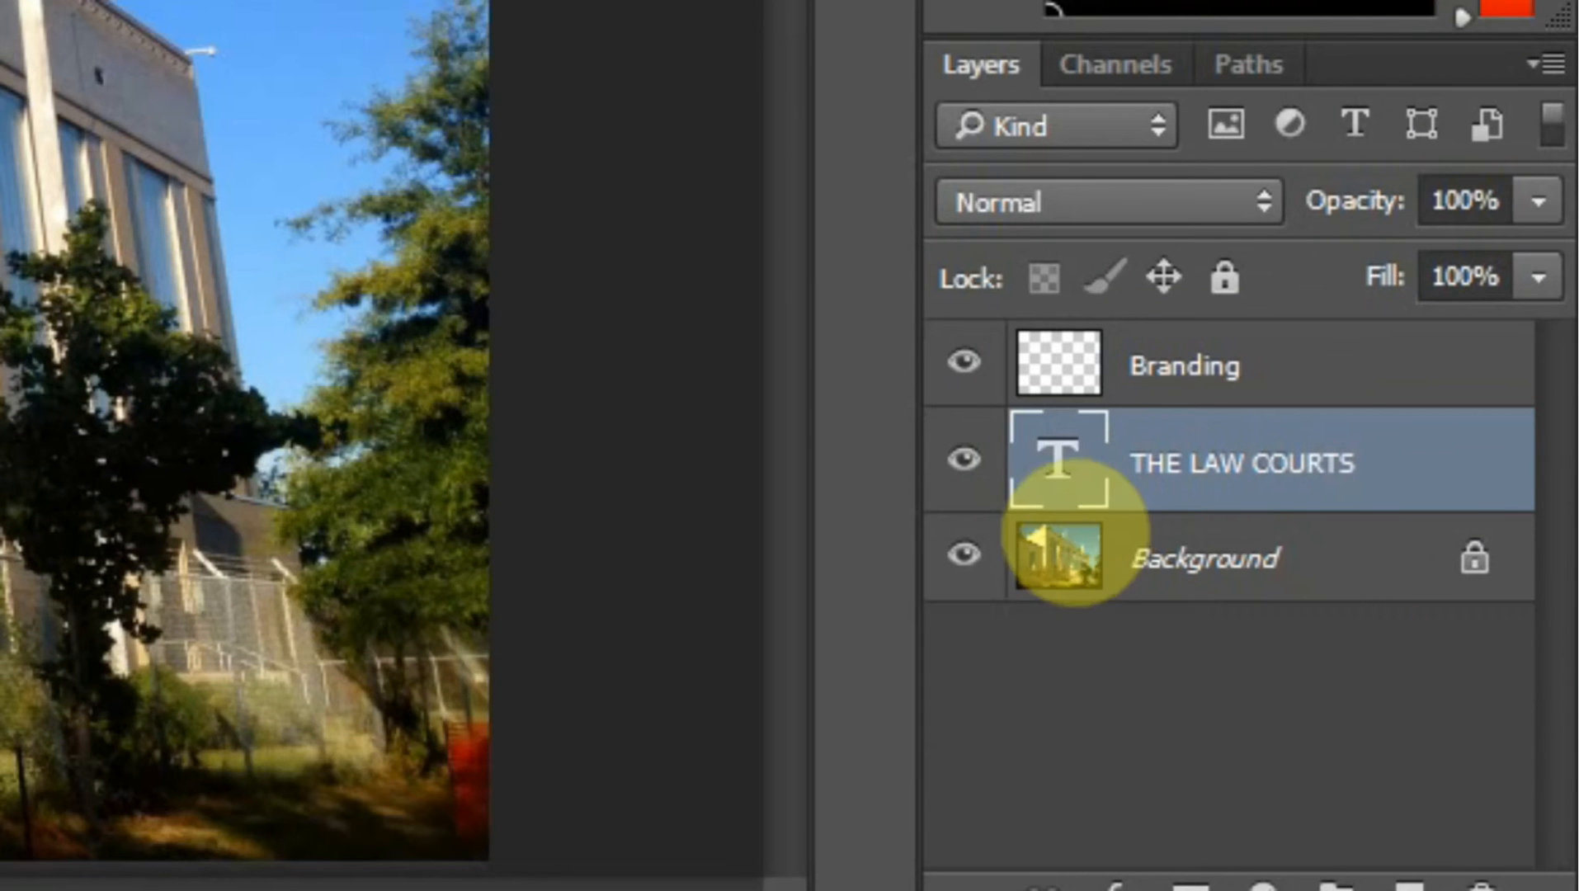
- Hide the THE LAW COURTS text layer and make the Branding layer active
{"action": "left_click", "coordinate": [966, 461]}
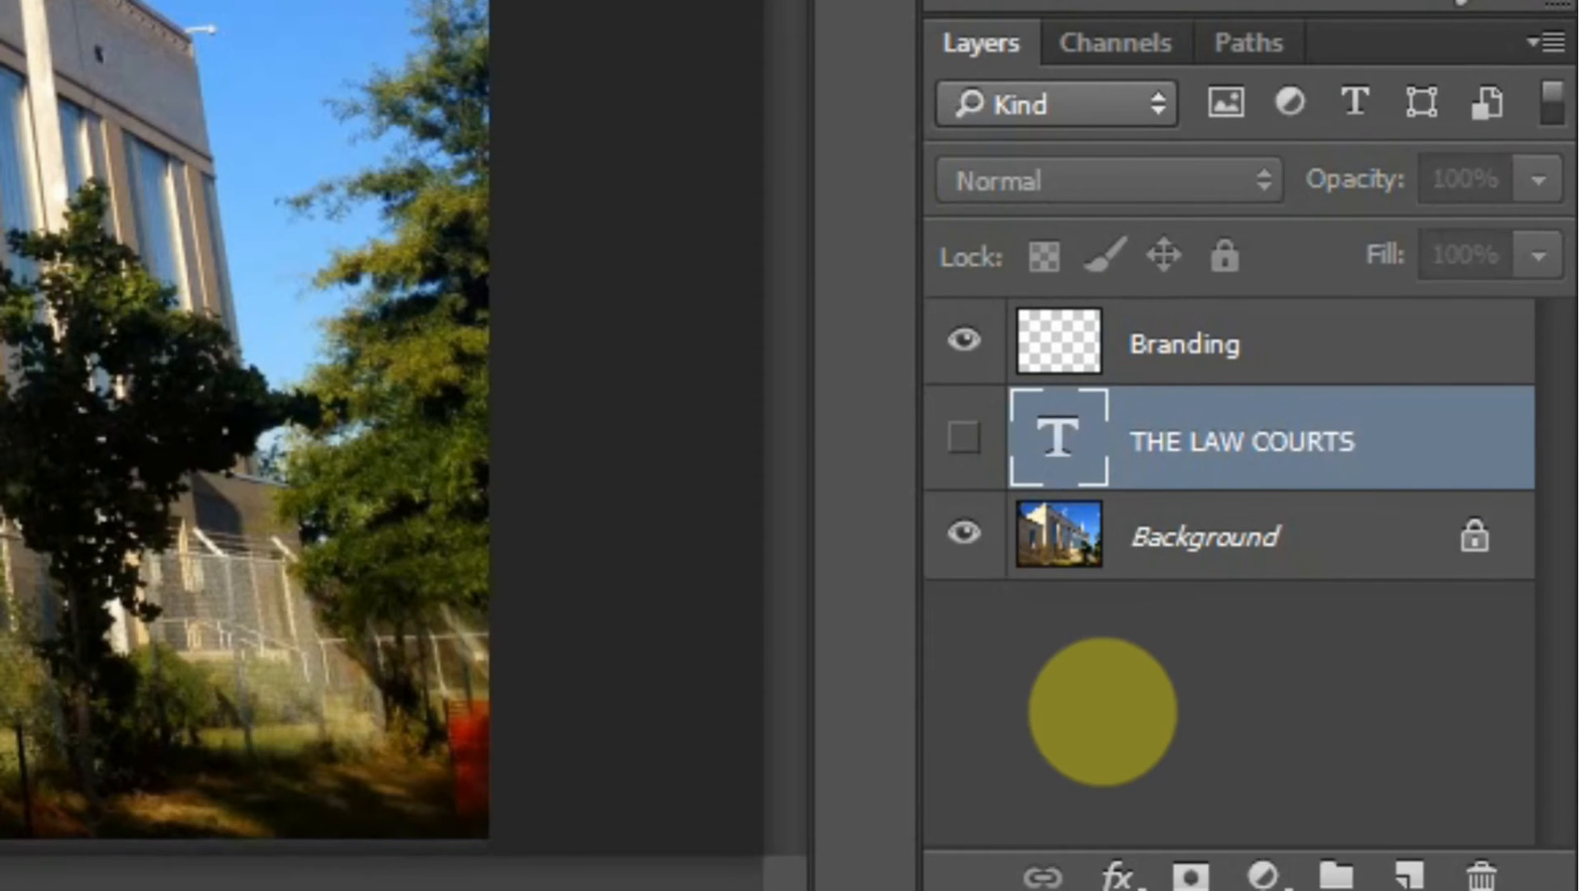
{"action": "left_click", "coordinate": [1316, 356]}
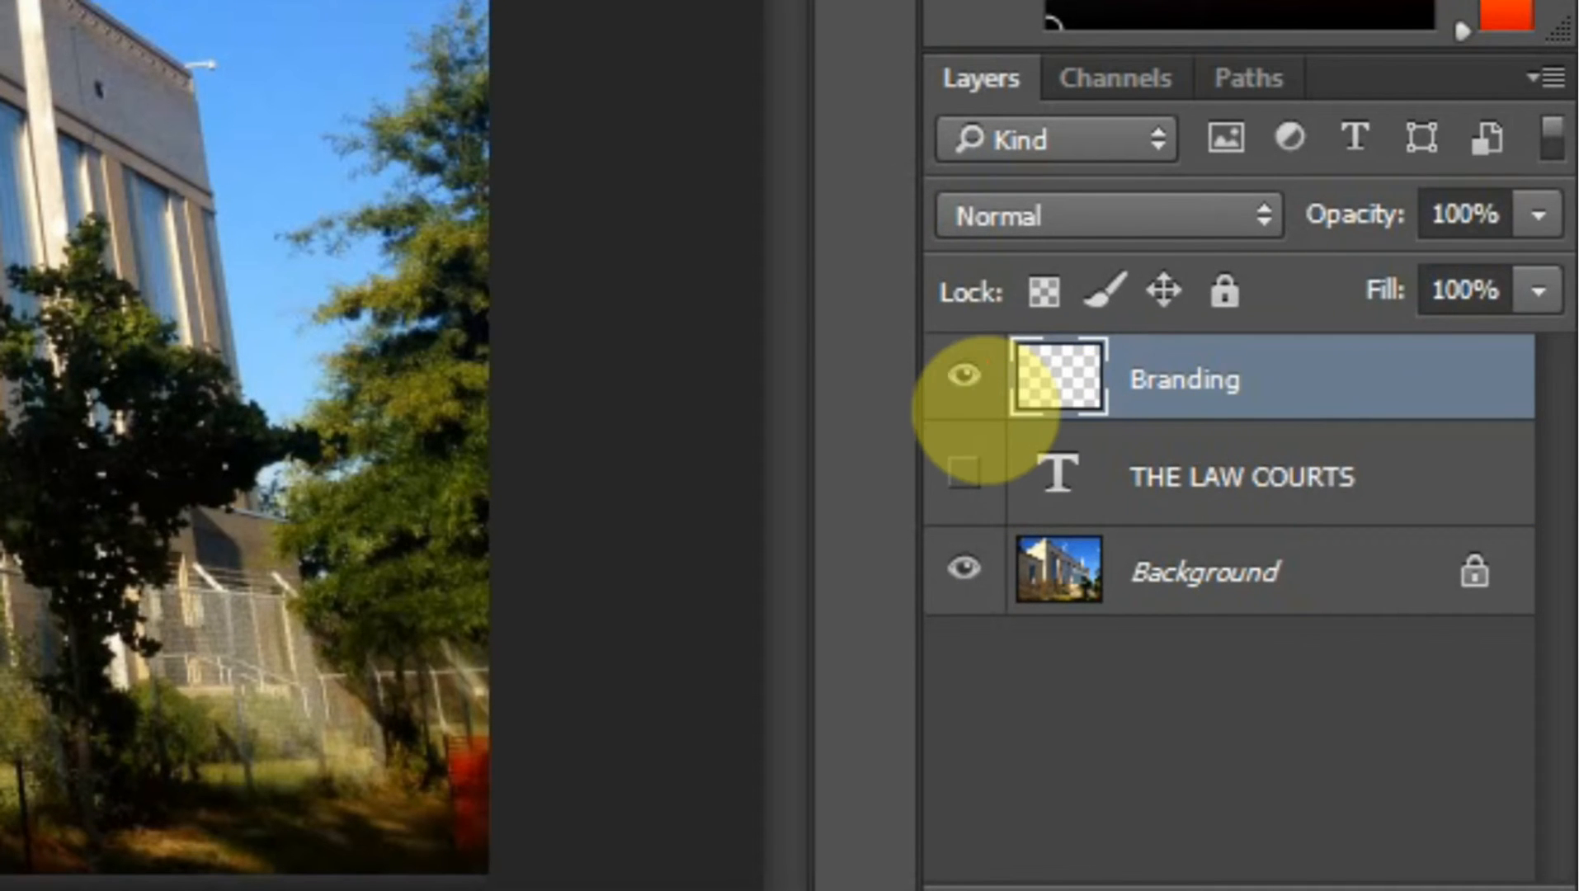
{"action": "left_click", "coordinate": [963, 377]}
{"action": "left_click", "coordinate": [963, 377]}
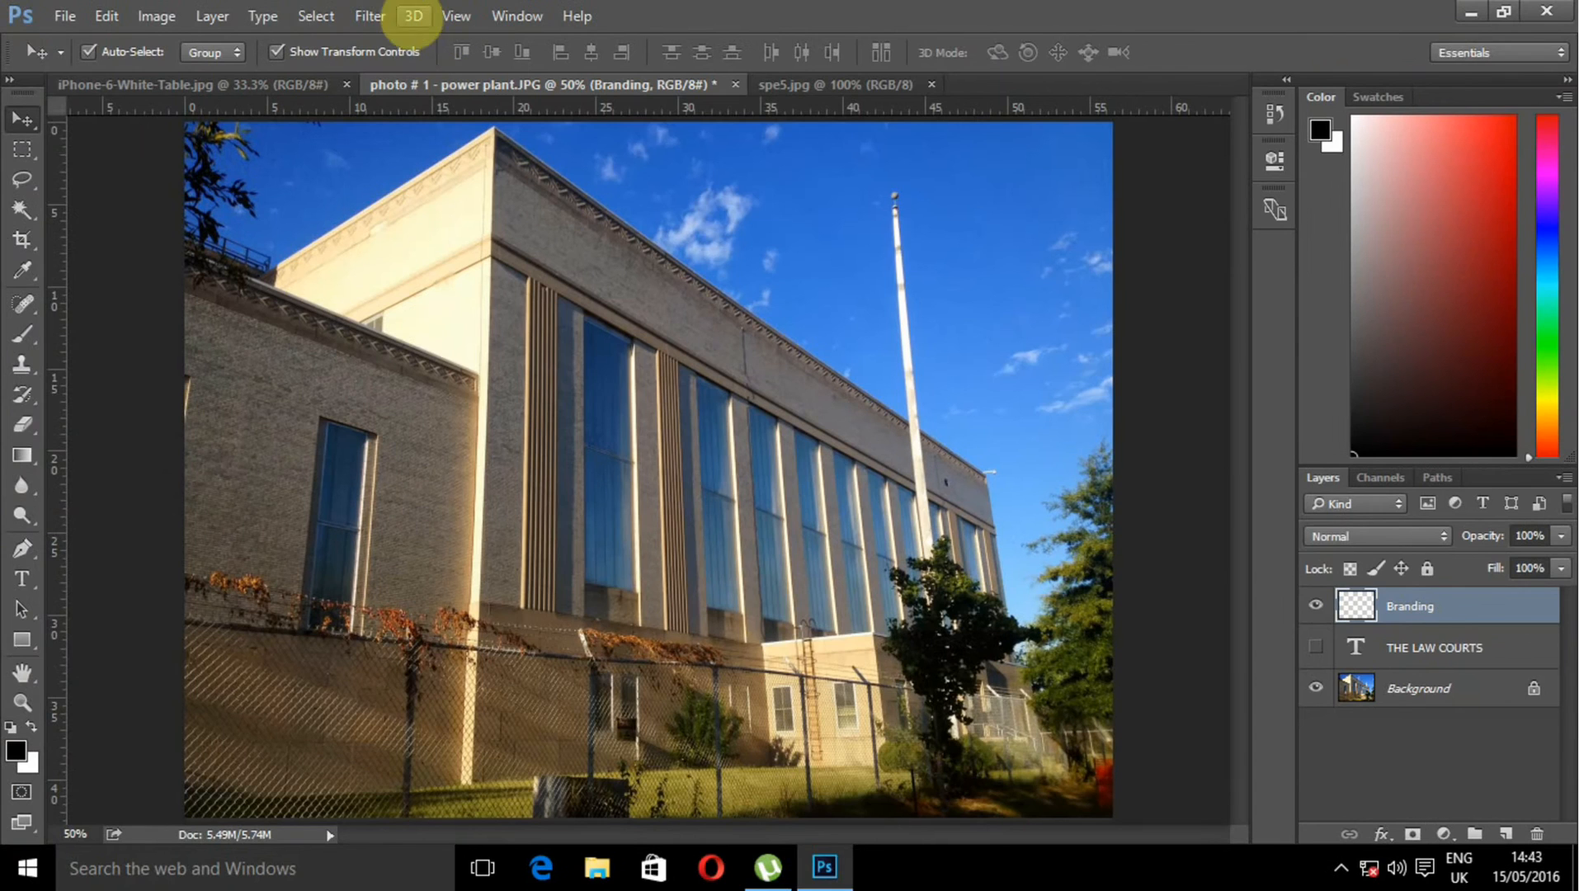
- Open the Vanishing Point filter and outline a perspective plane over the brick band above the facade's tall windows
{"action": "left_click", "coordinate": [377, 17]}
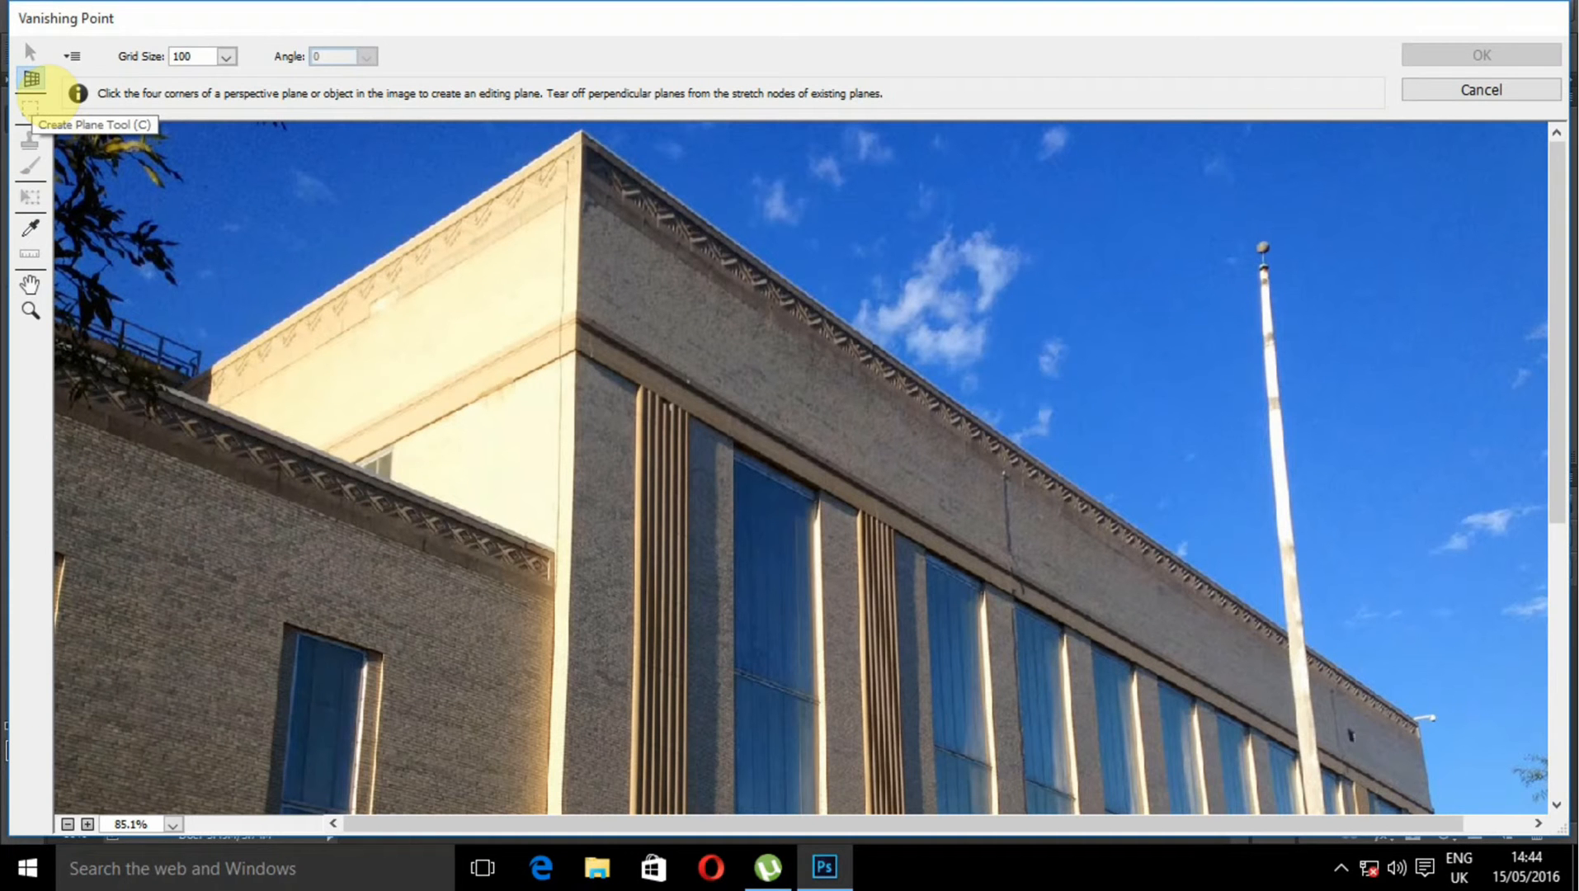
{"action": "left_click", "coordinate": [31, 79]}
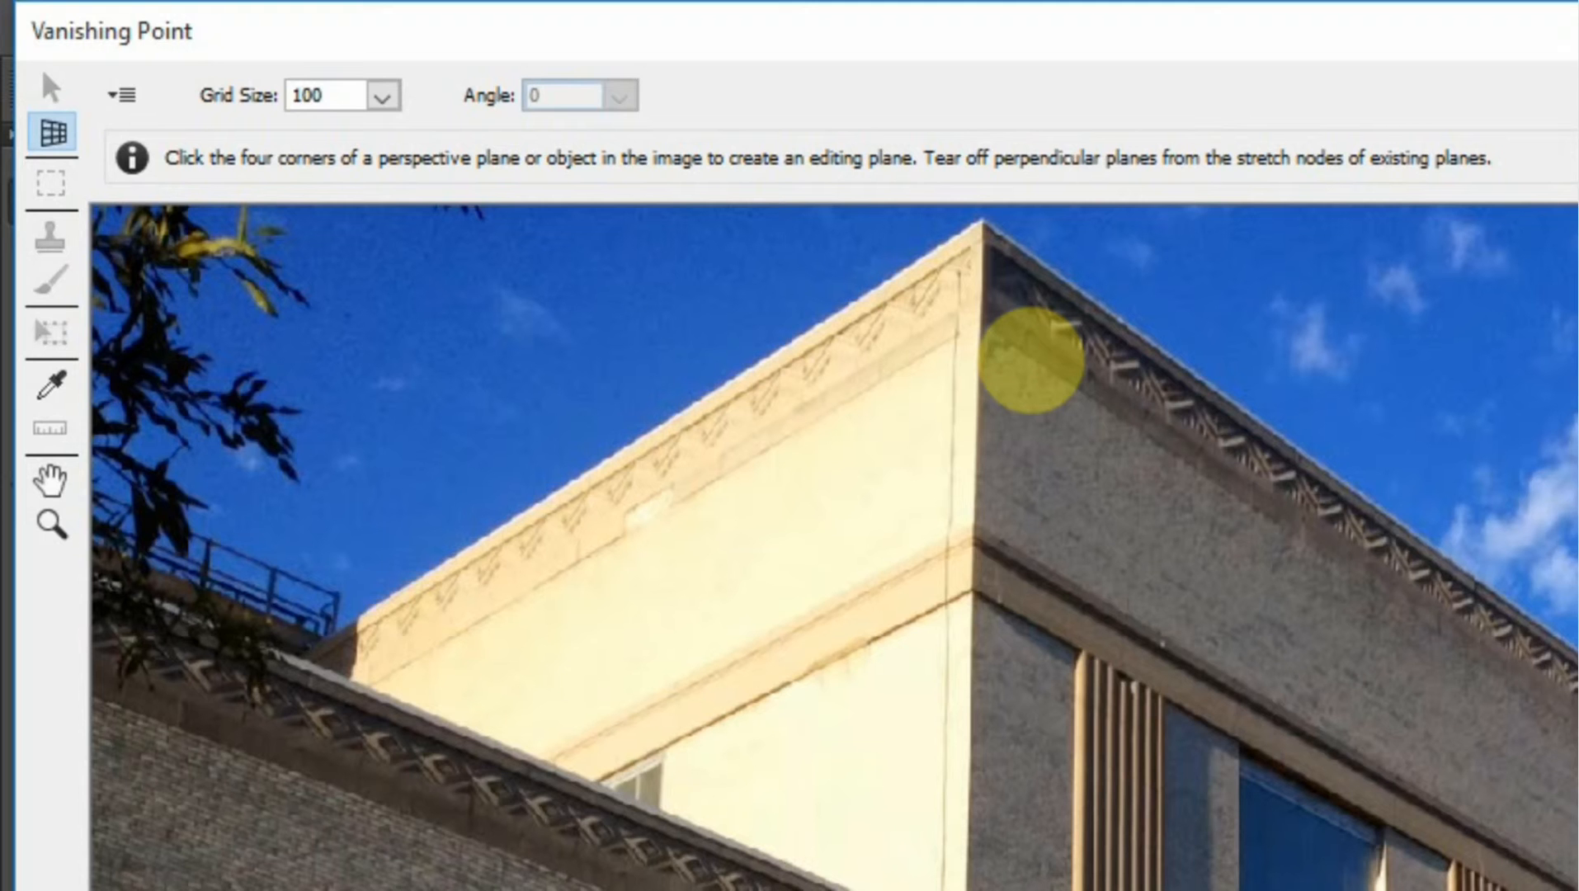
{"action": "left_click", "coordinate": [1020, 346]}
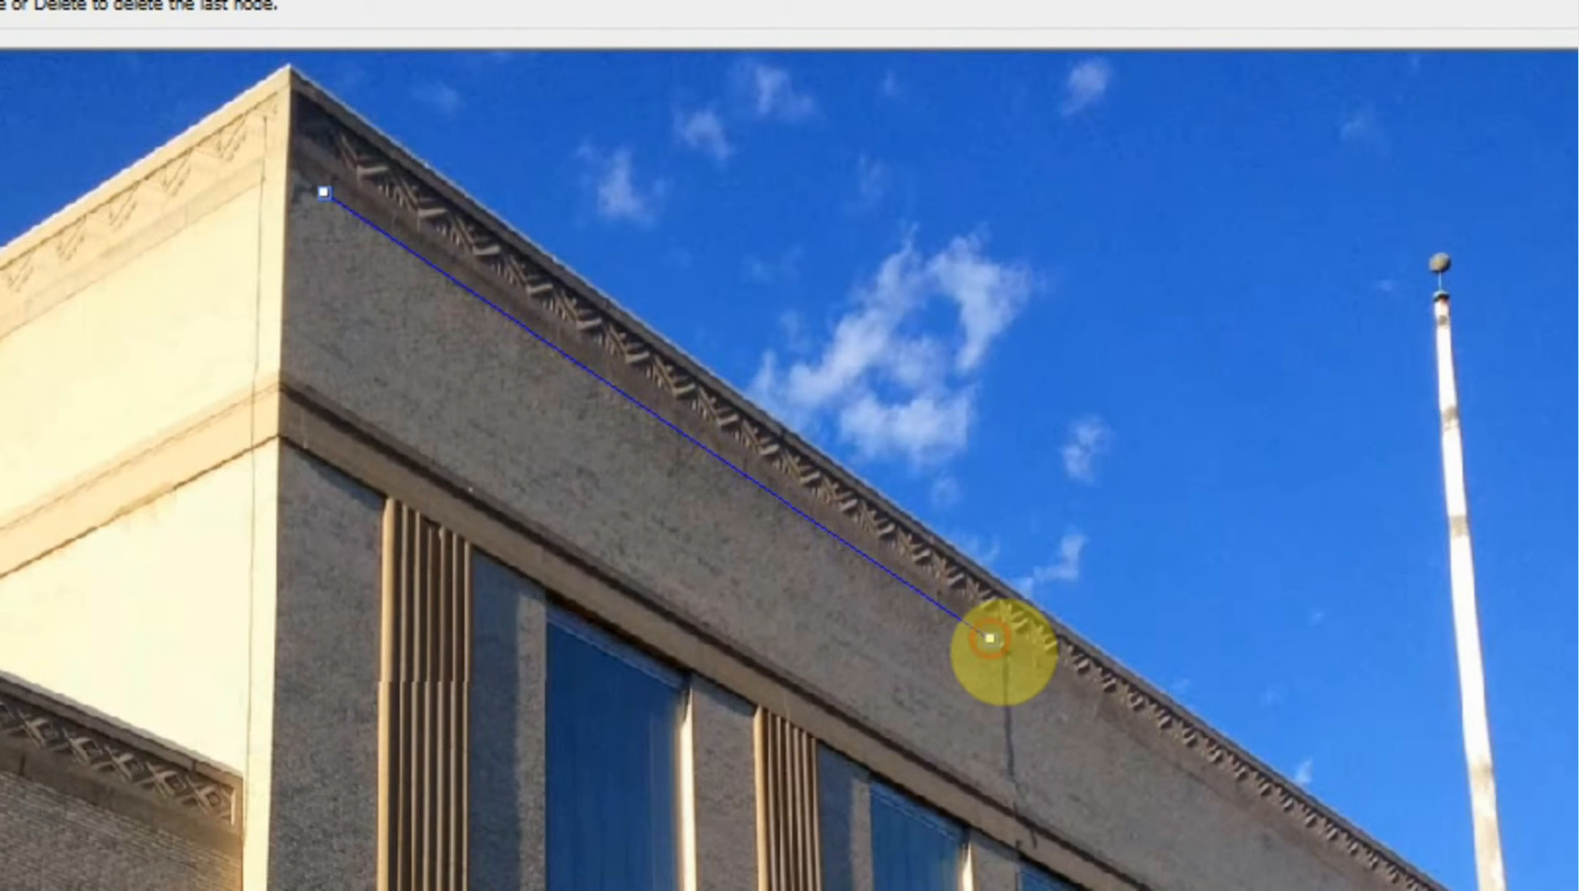
{"action": "left_click", "coordinate": [990, 638]}
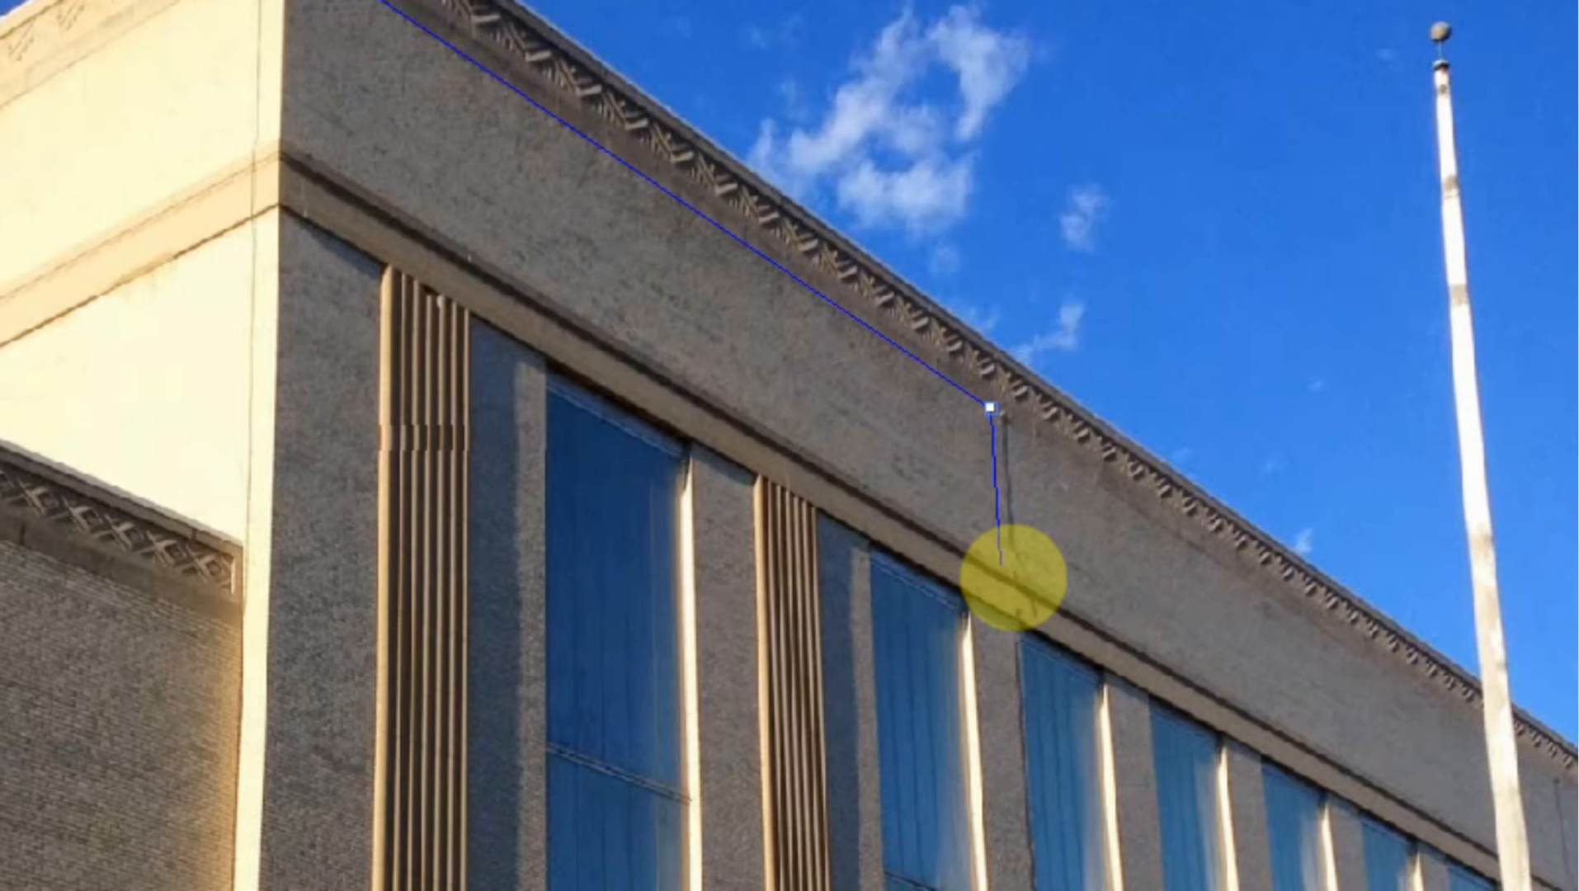
{"action": "left_click", "coordinate": [1001, 565]}
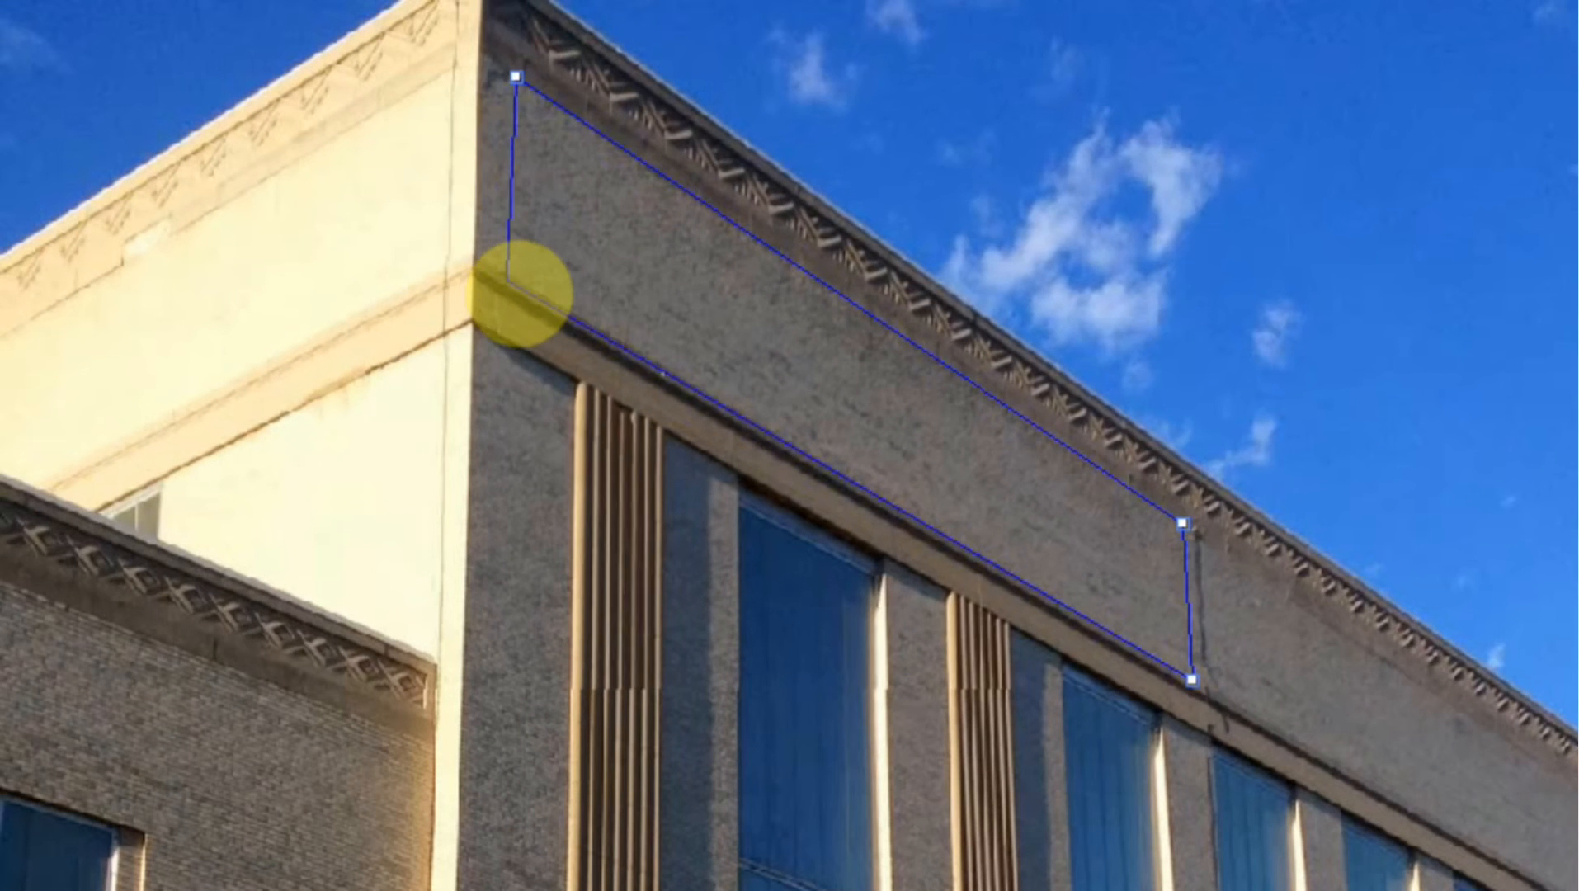